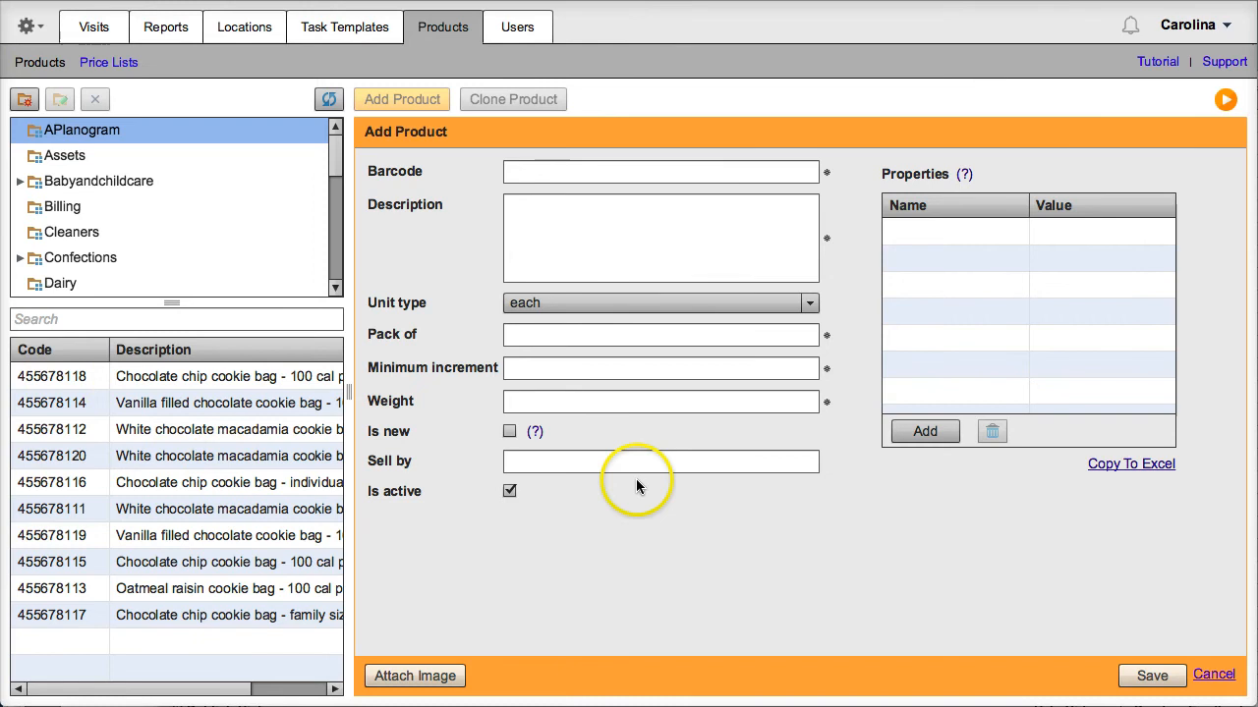
# Re-save product 455678118 unchanged and bring the Excel products spreadsheet to the front
pyautogui.click(218, 383)
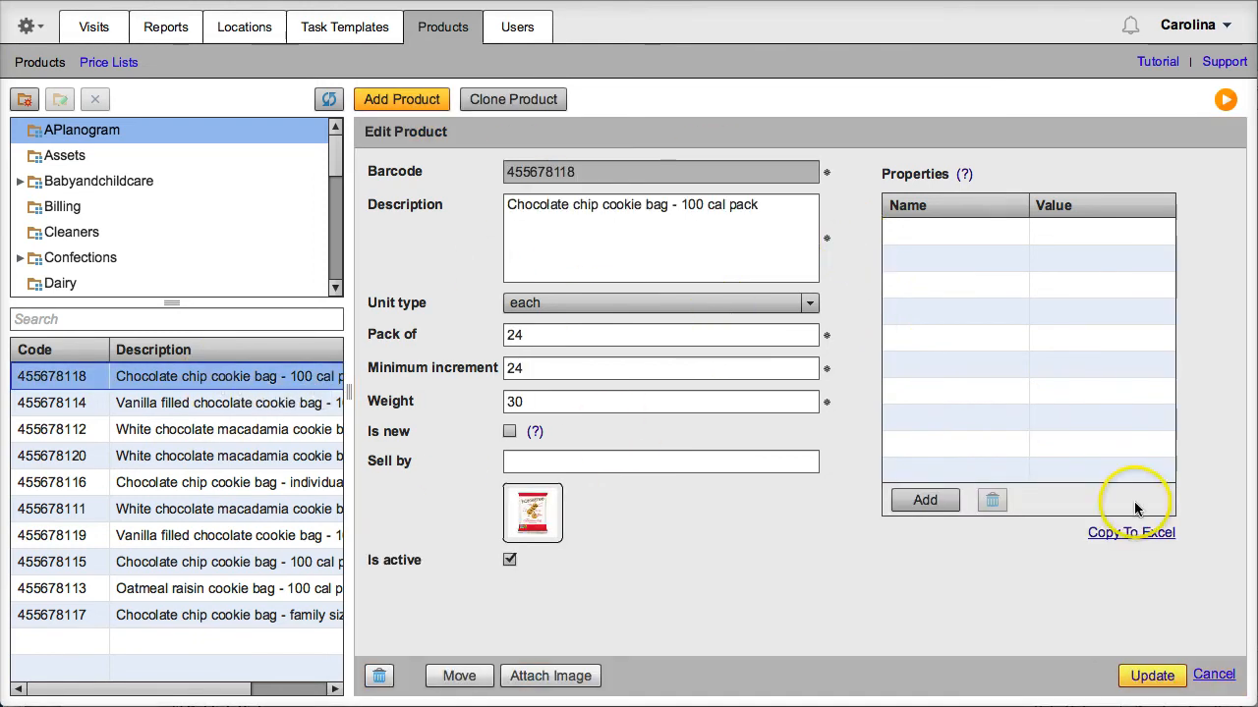
pyautogui.click(1158, 676)
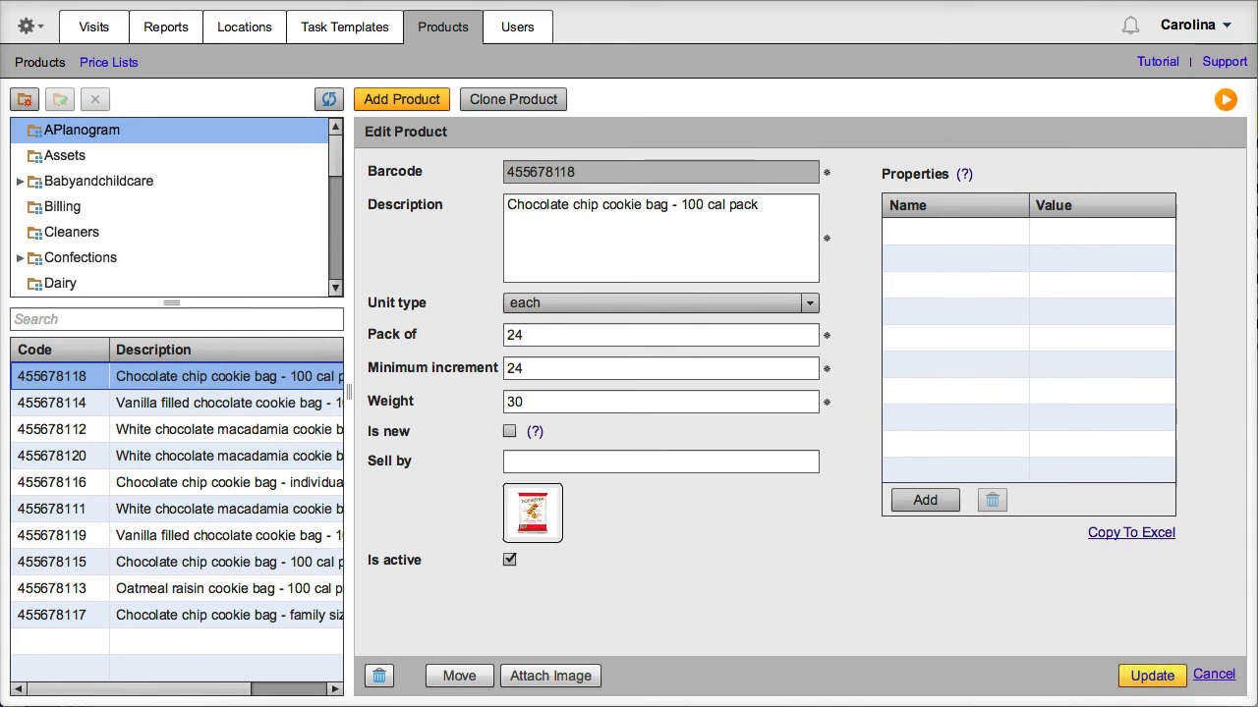
pyautogui.press('super+Tab')
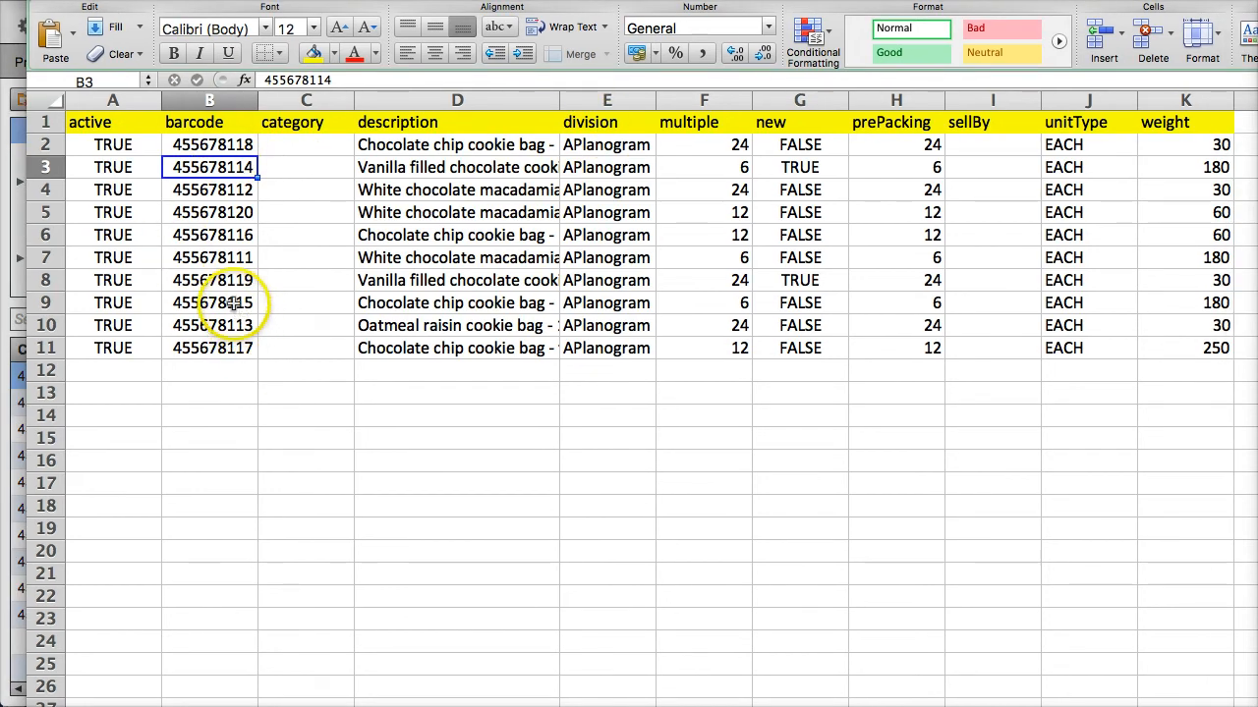
# Start saving the products sheet as products.csv, cancel it, and return to the Products page
pyautogui.click(108, 0)
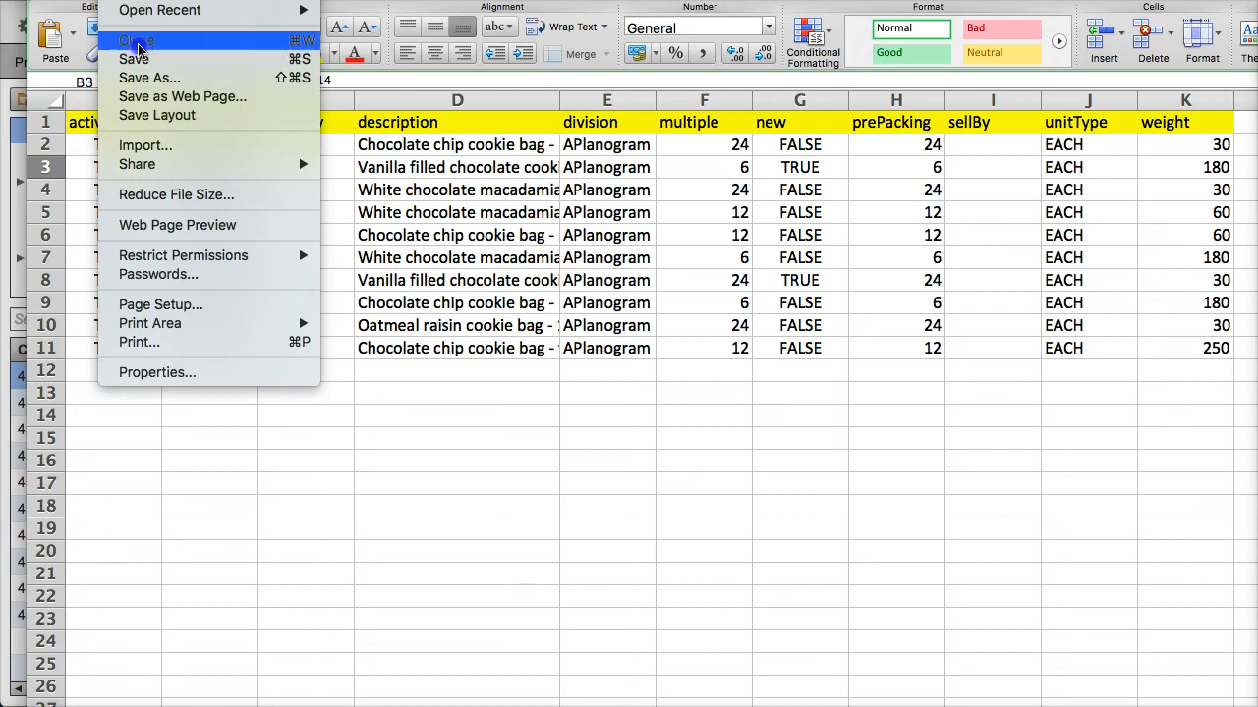
pyautogui.click(154, 83)
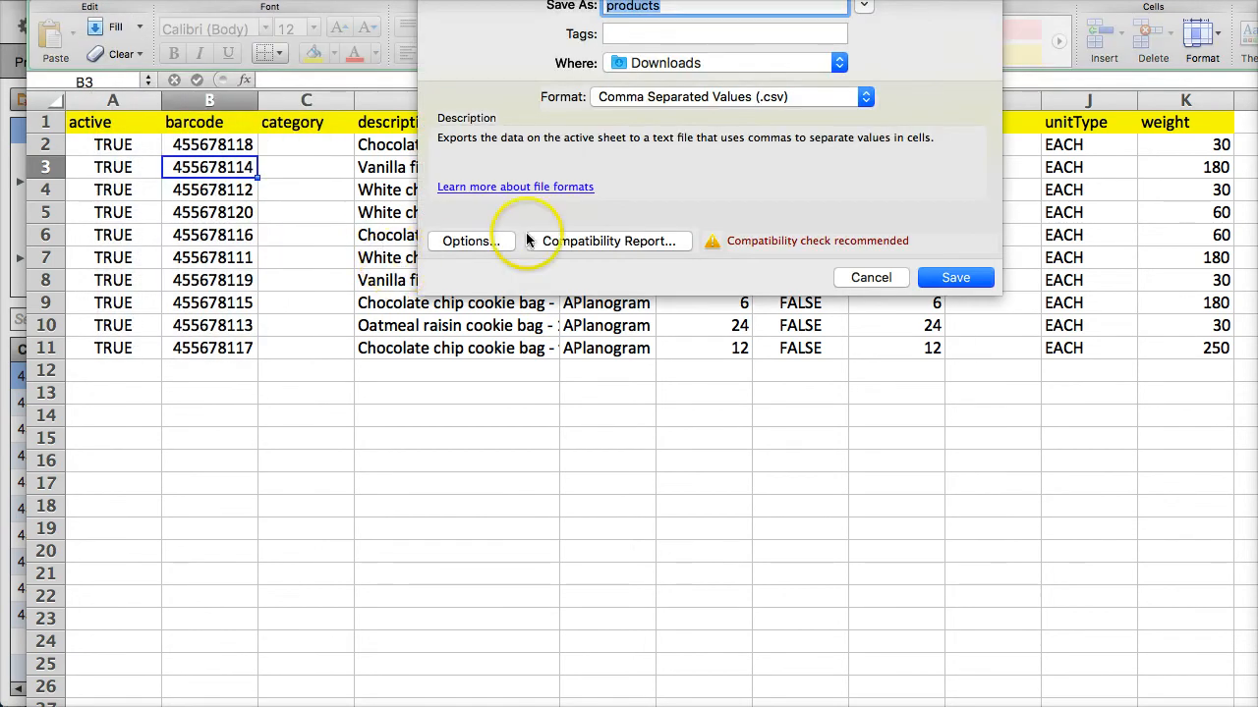
pyautogui.click(878, 279)
pyautogui.click(22, 275)
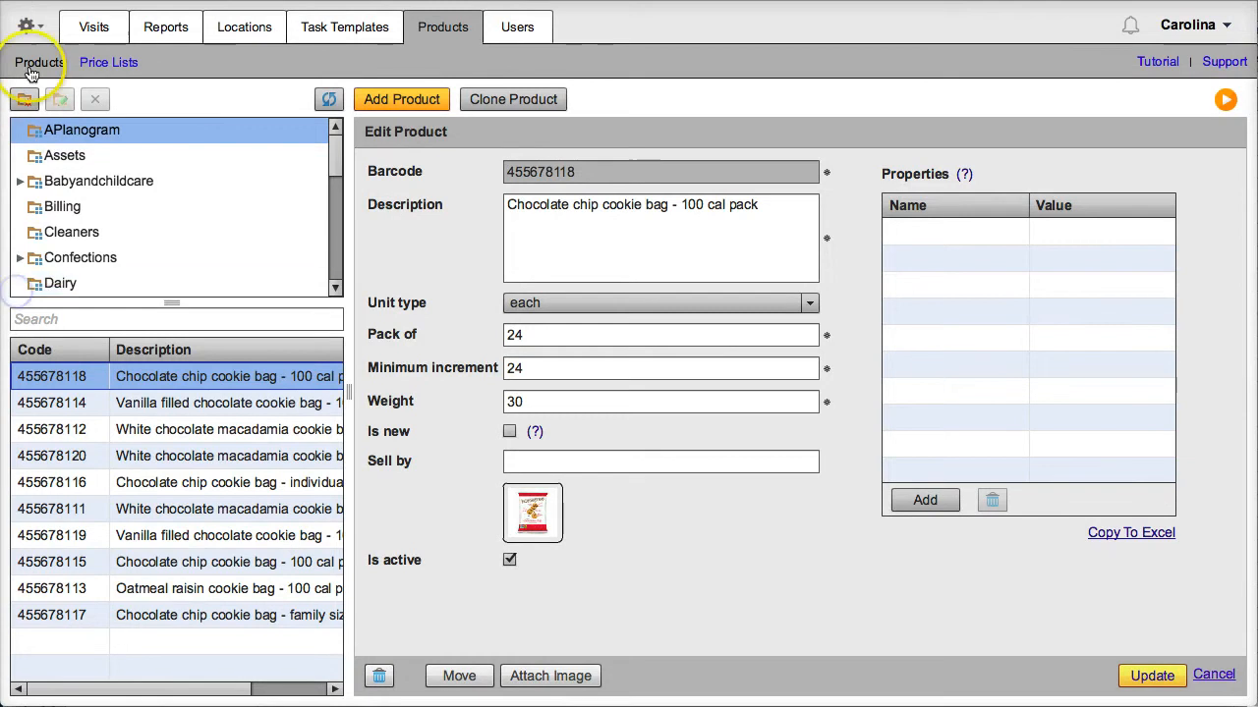
# Pick Products as the import kind in Import Data, then close it without importing
pyautogui.click(42, 29)
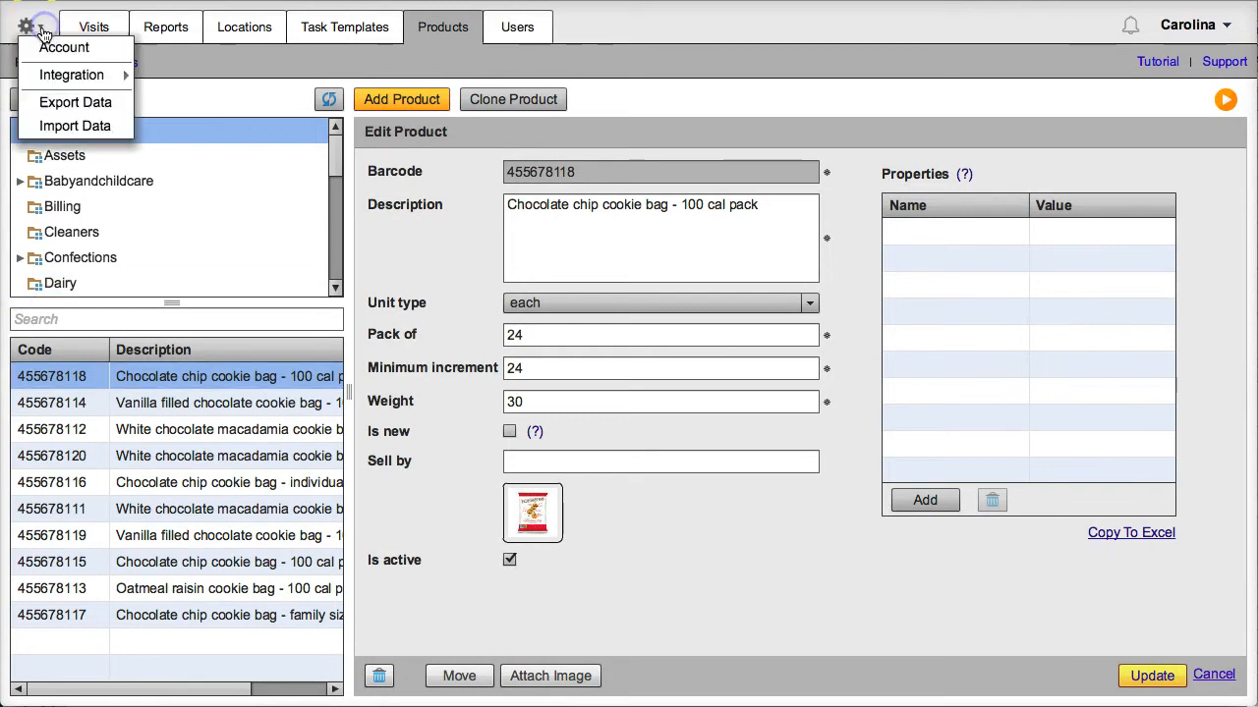
pyautogui.click(67, 128)
pyautogui.click(290, 125)
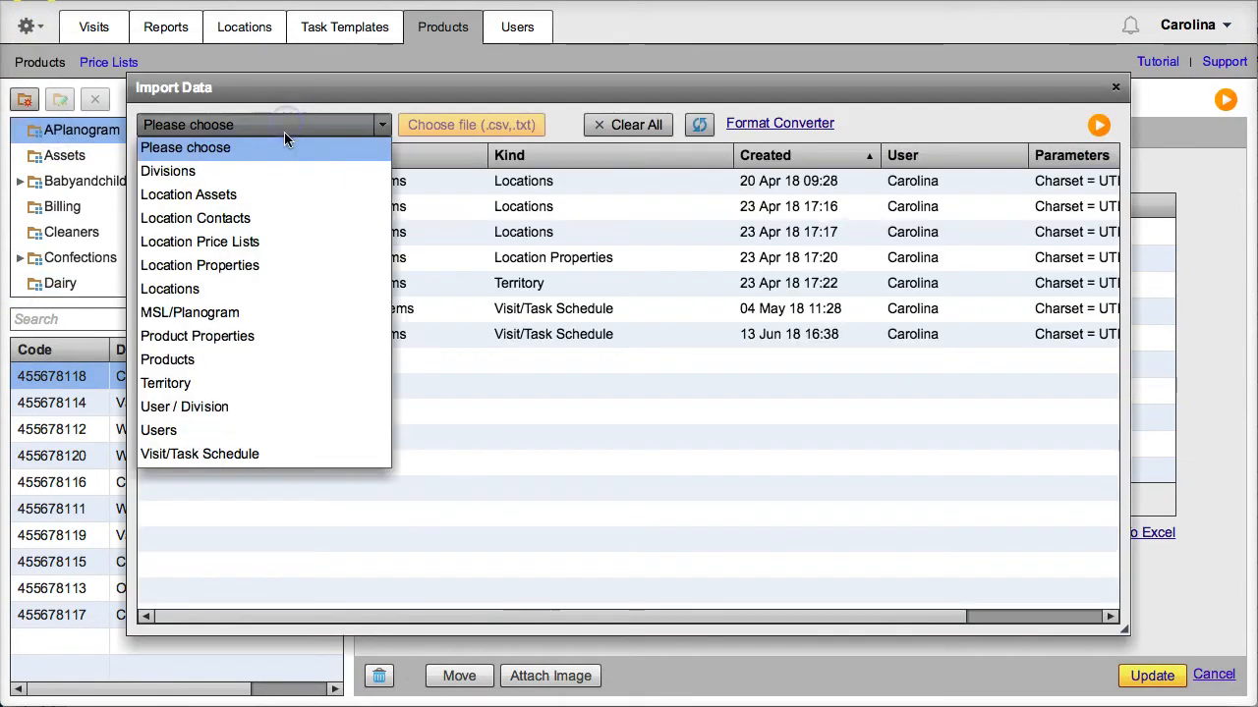
pyautogui.click(259, 362)
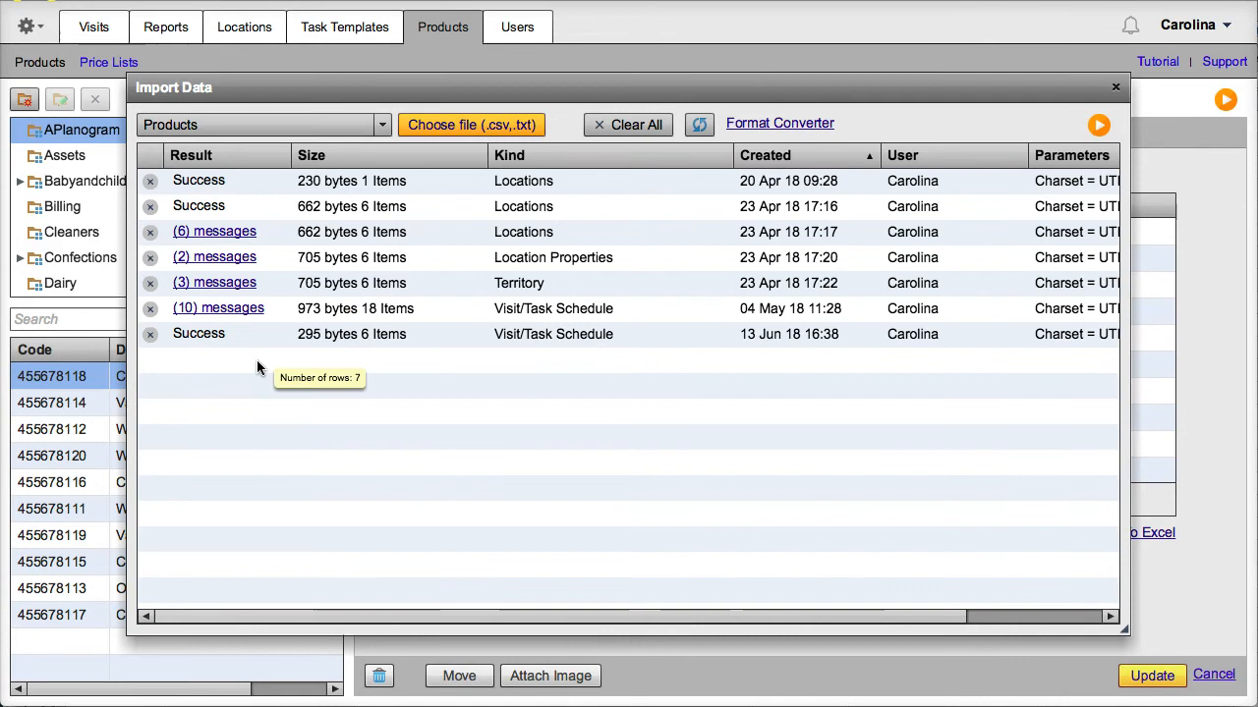
pyautogui.click(730, 257)
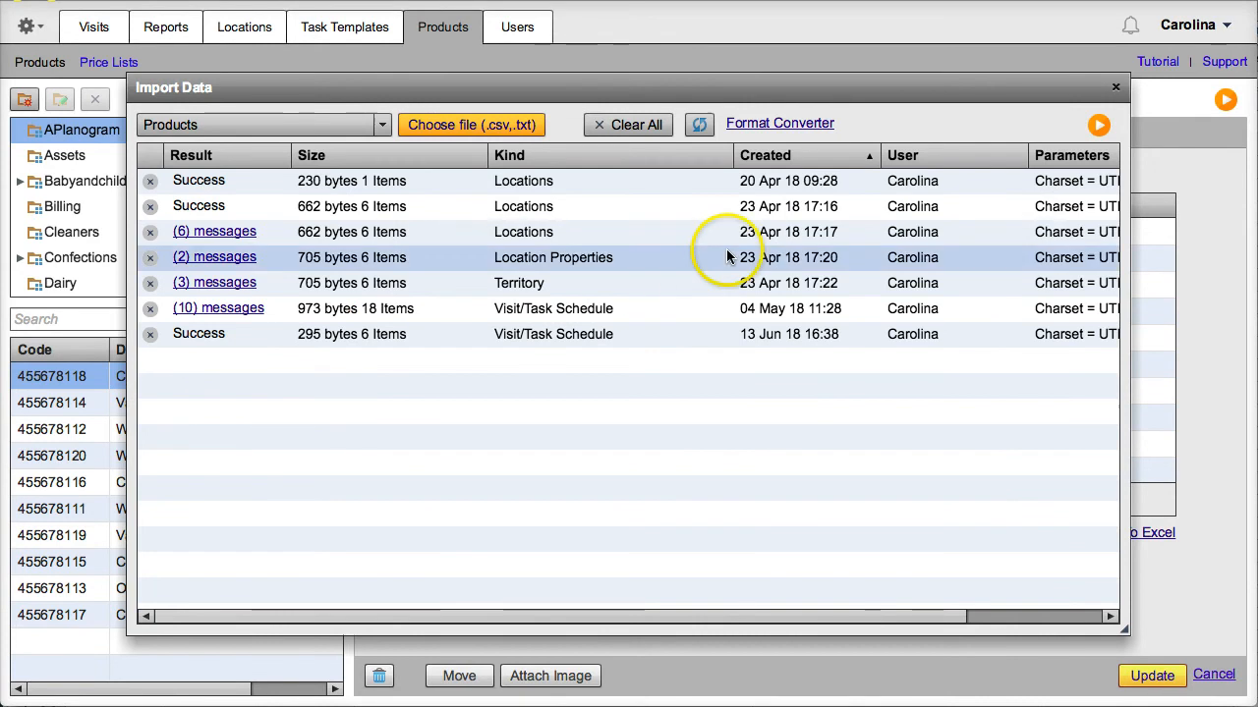
pyautogui.click(1116, 88)
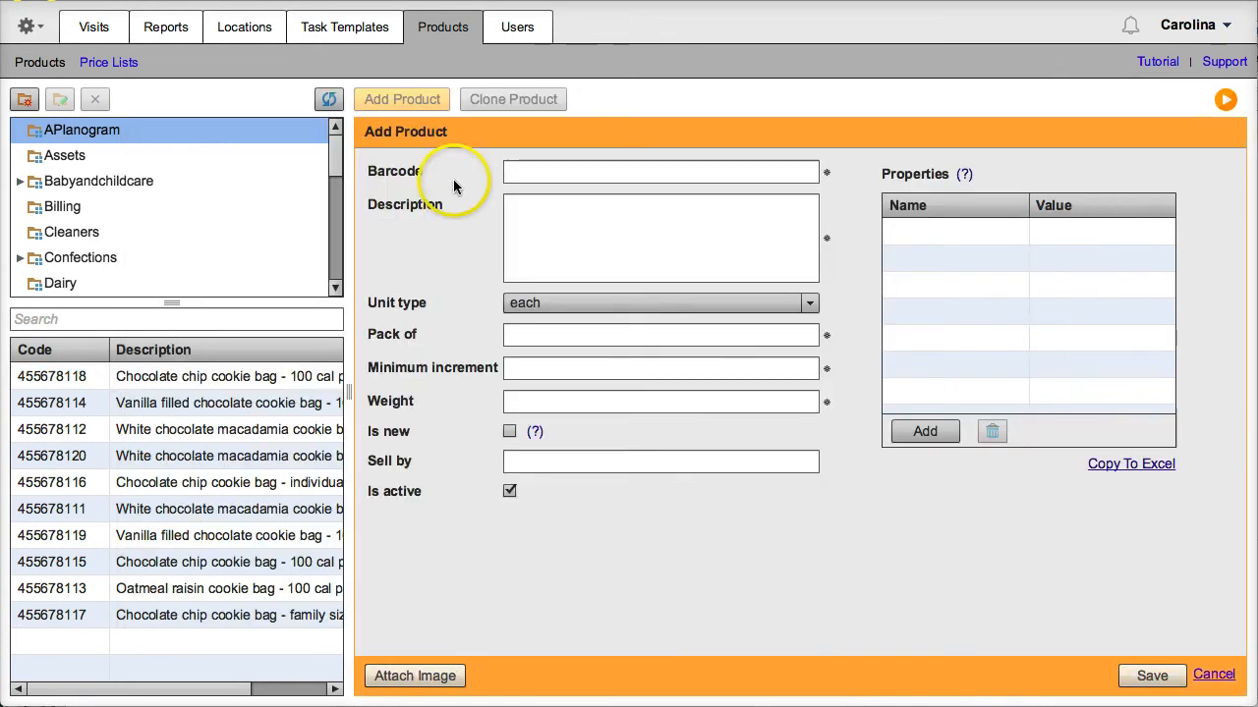
# Check the Publix list's first price stays 10.00, then add effective date 10/13/2018
pyautogui.click(484, 28)
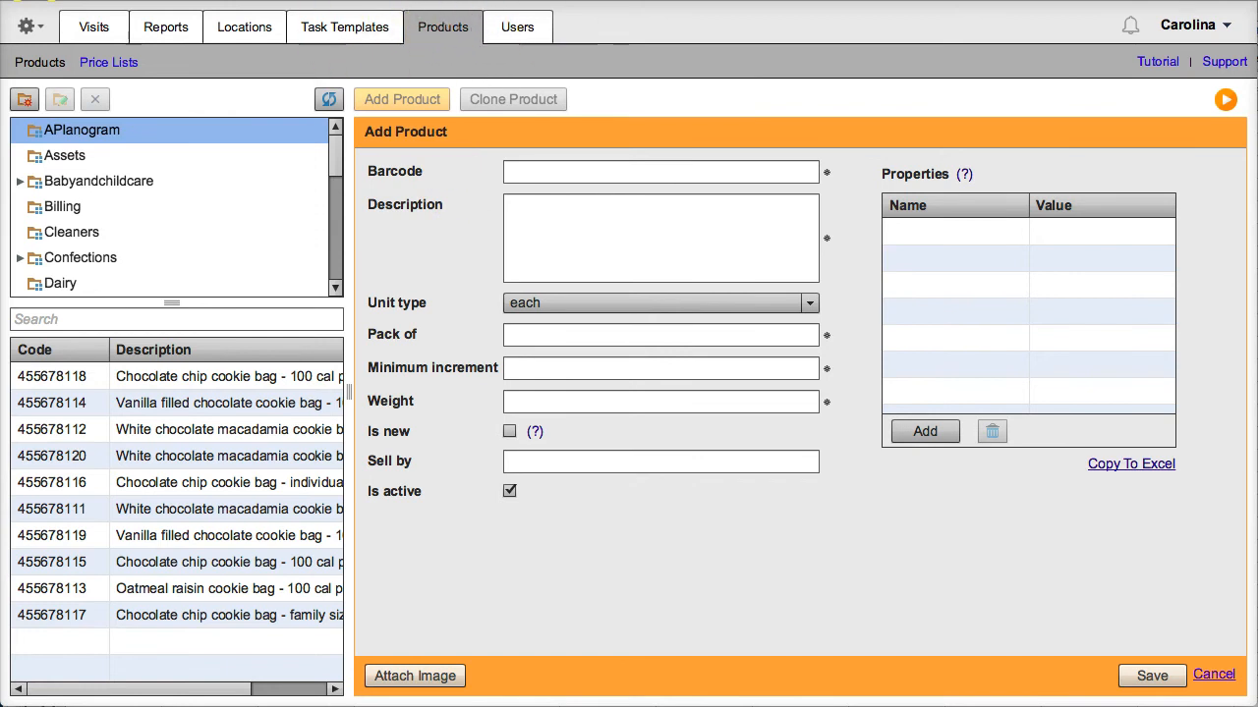
pyautogui.click(108, 61)
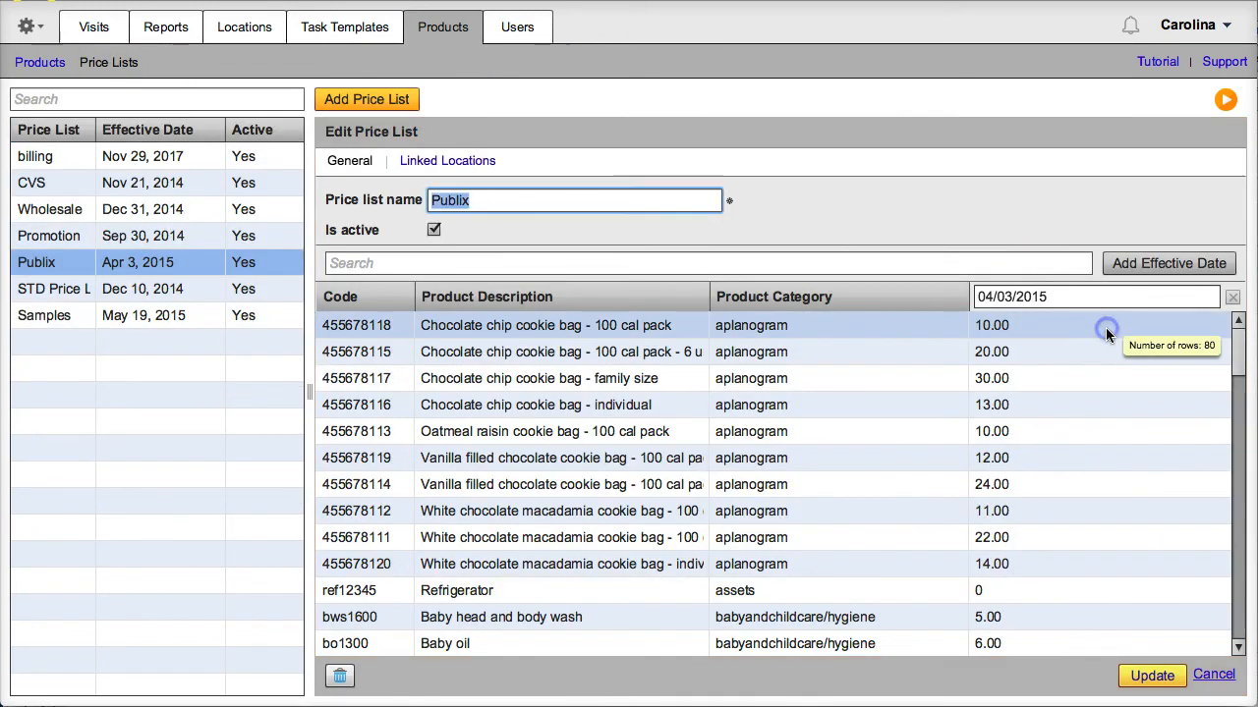
pyautogui.click(1029, 329)
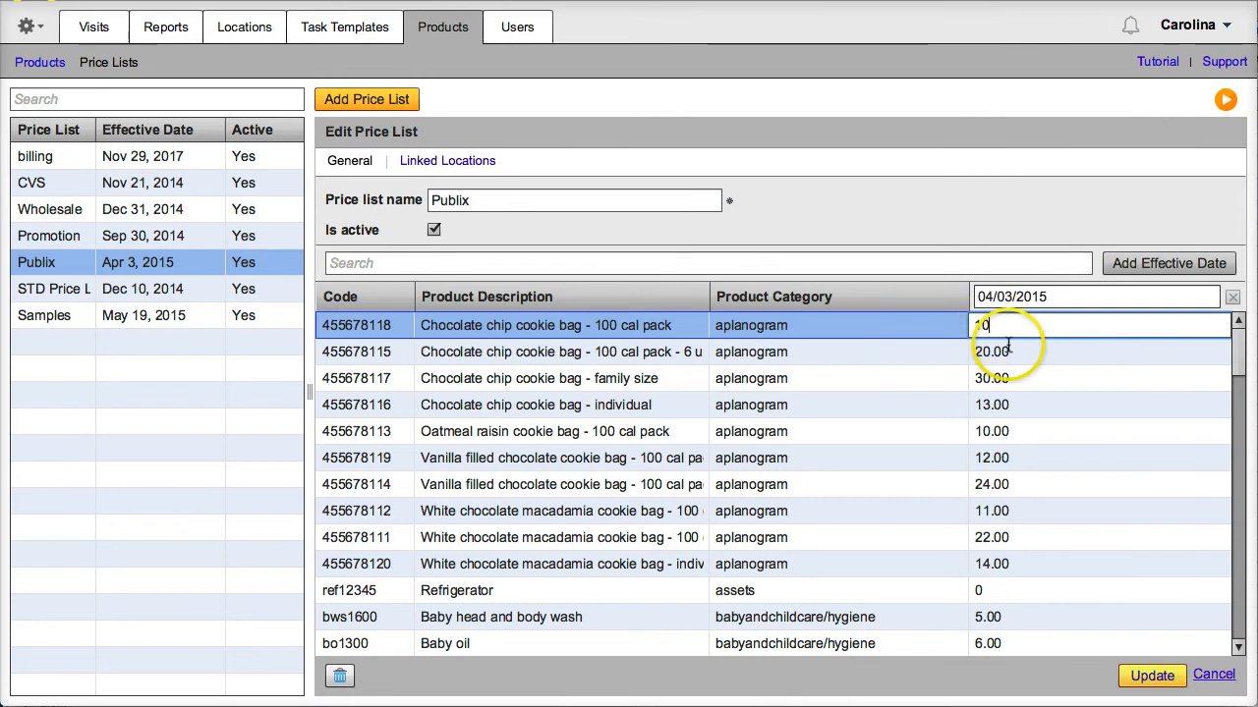
pyautogui.click(1046, 380)
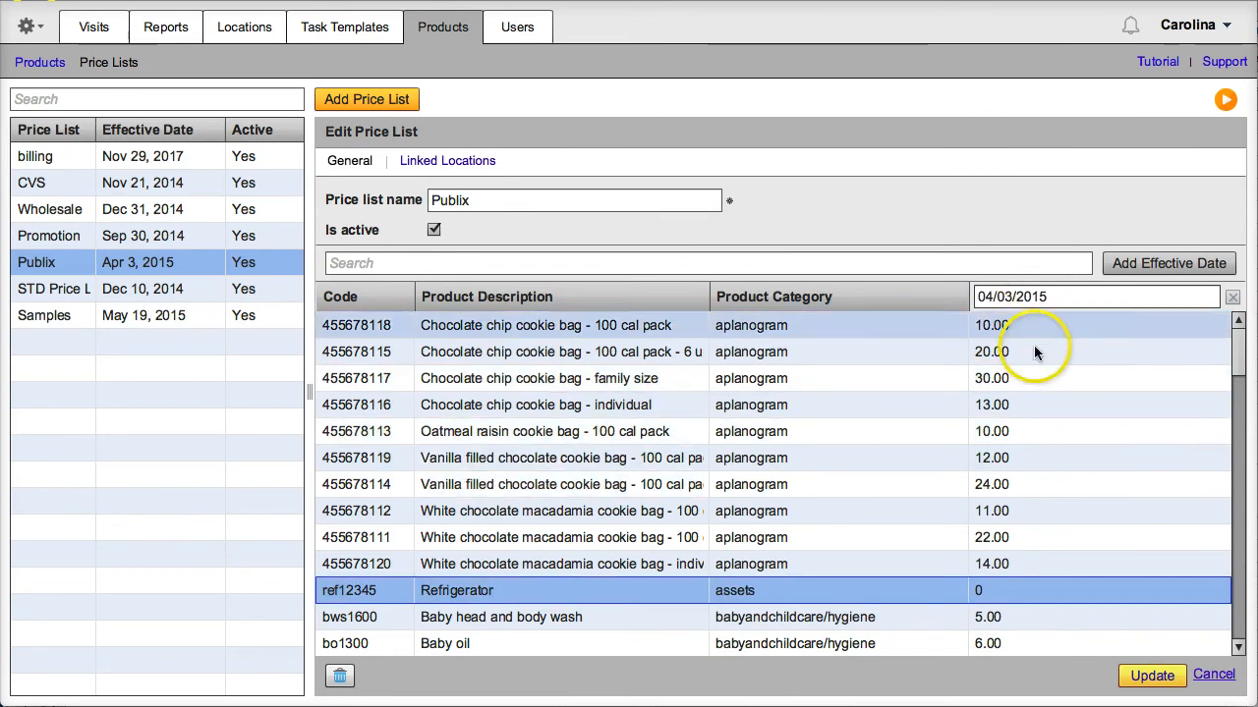
pyautogui.click(1047, 328)
pyautogui.click(1062, 190)
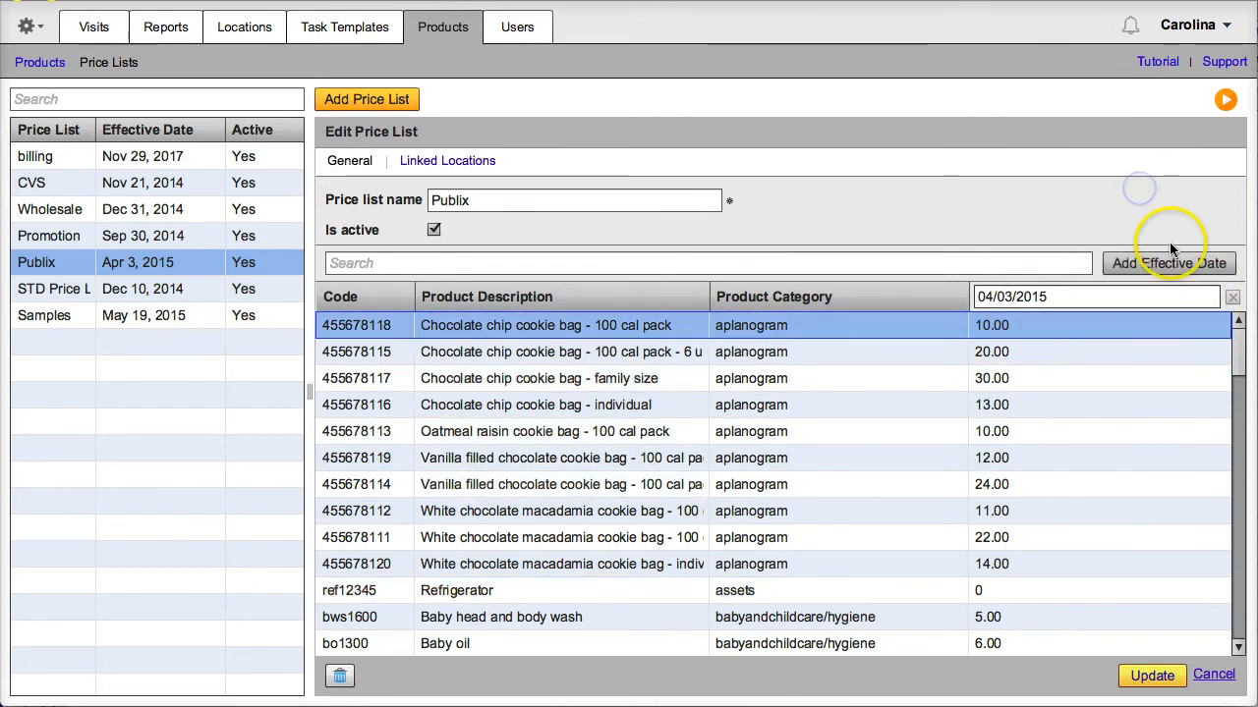
pyautogui.click(1169, 266)
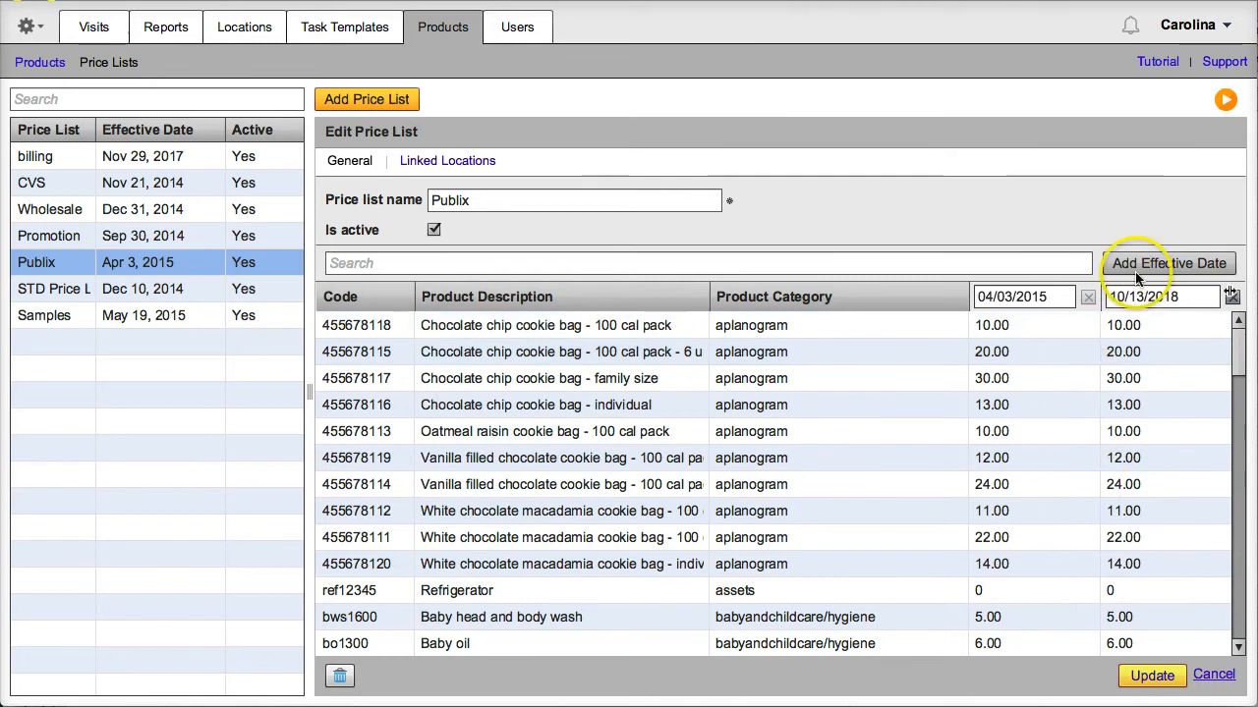
pyautogui.click(1157, 557)
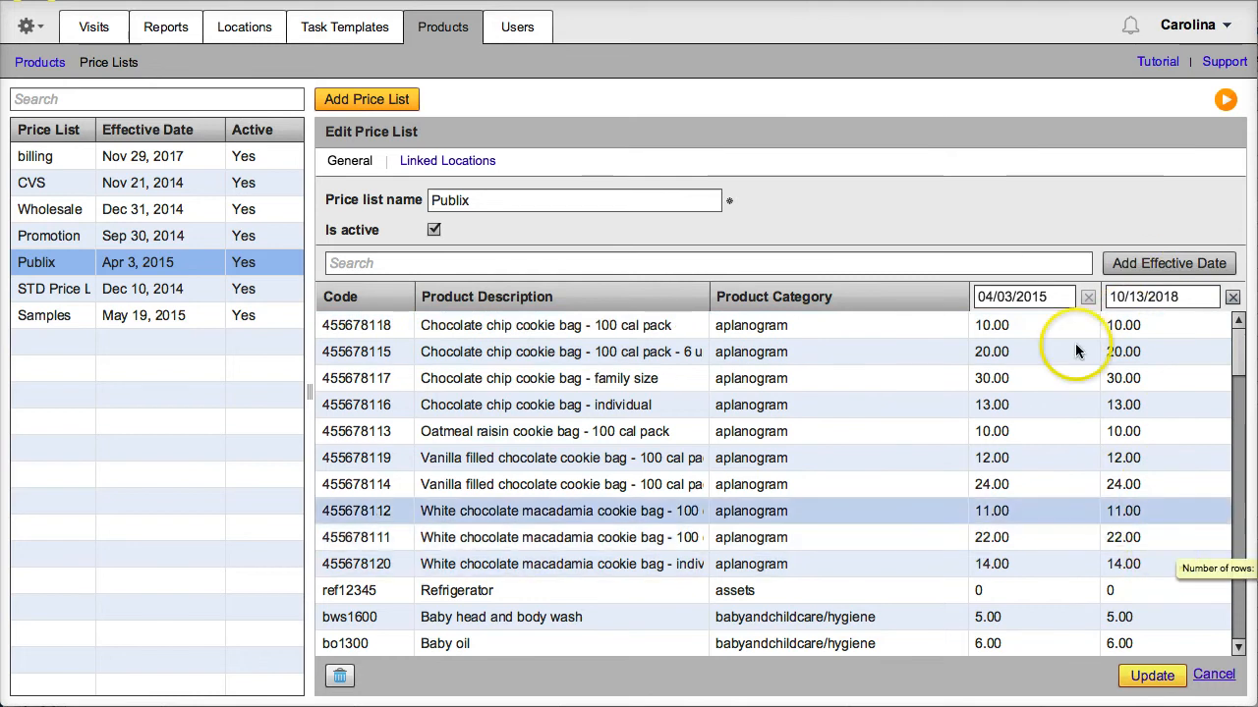
# Assign the Publix and Promotion price lists to location Publix p22 and save
pyautogui.click(244, 29)
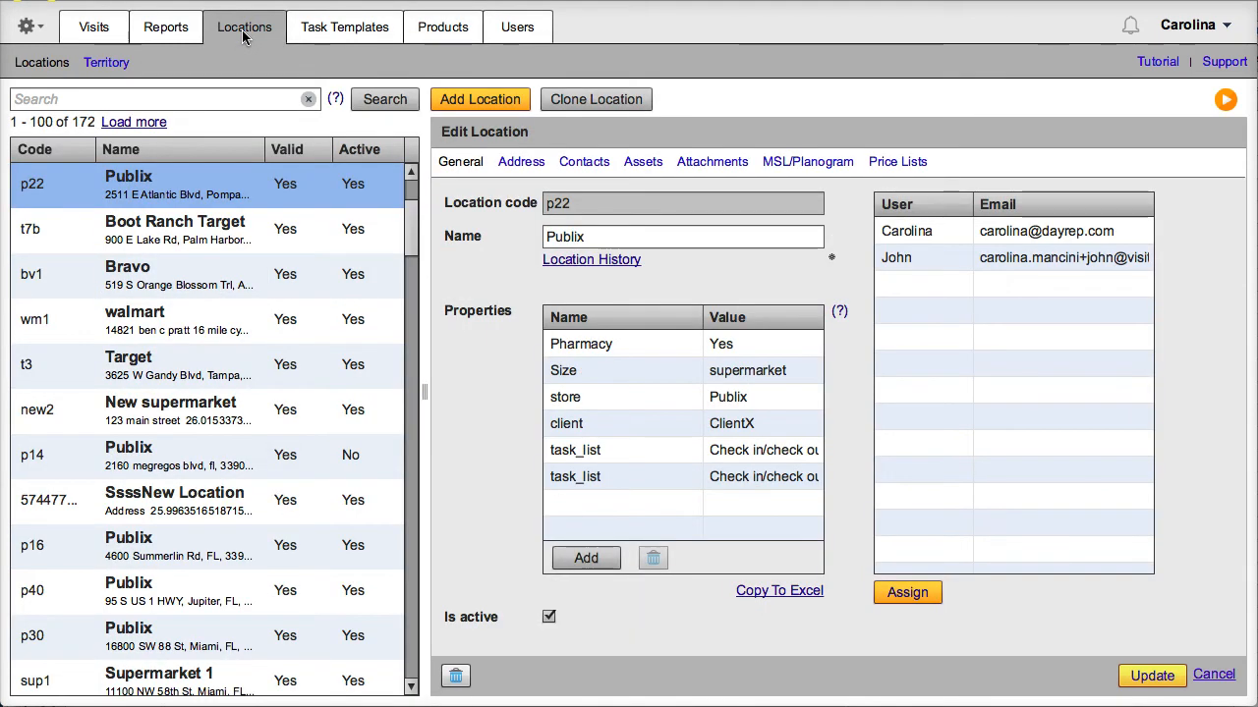
pyautogui.click(162, 186)
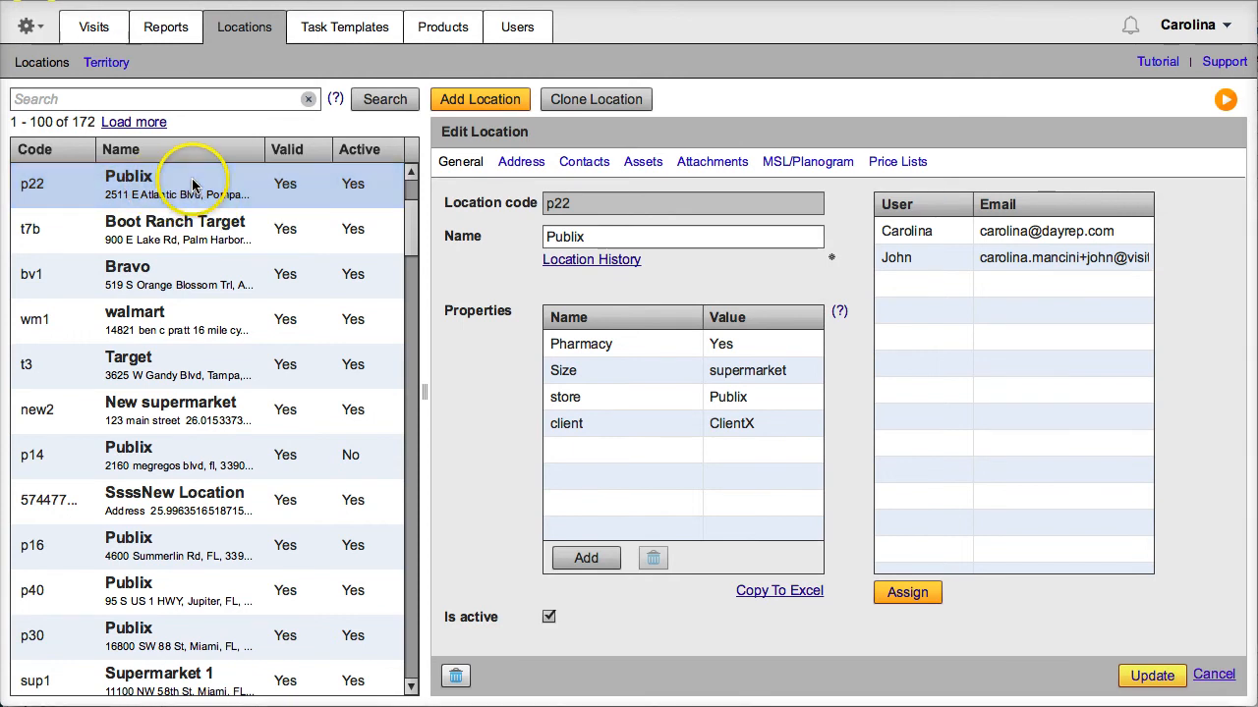
pyautogui.click(916, 162)
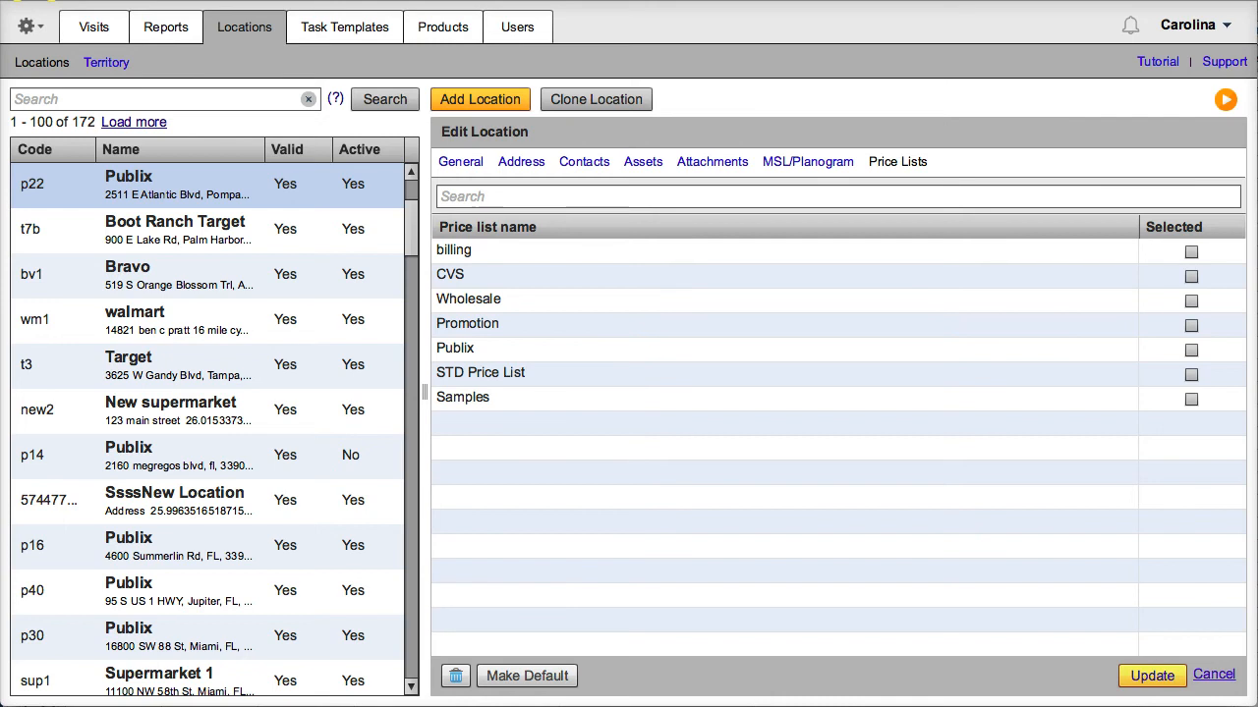
pyautogui.click(1191, 350)
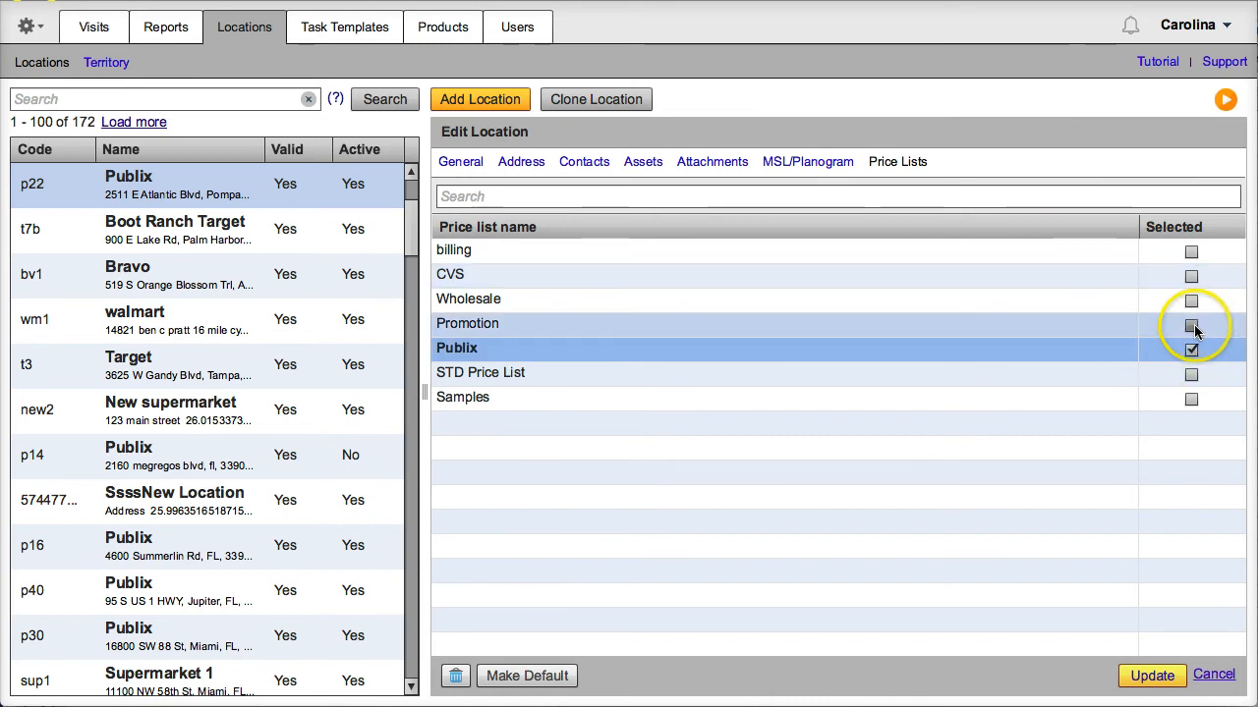
pyautogui.click(1191, 325)
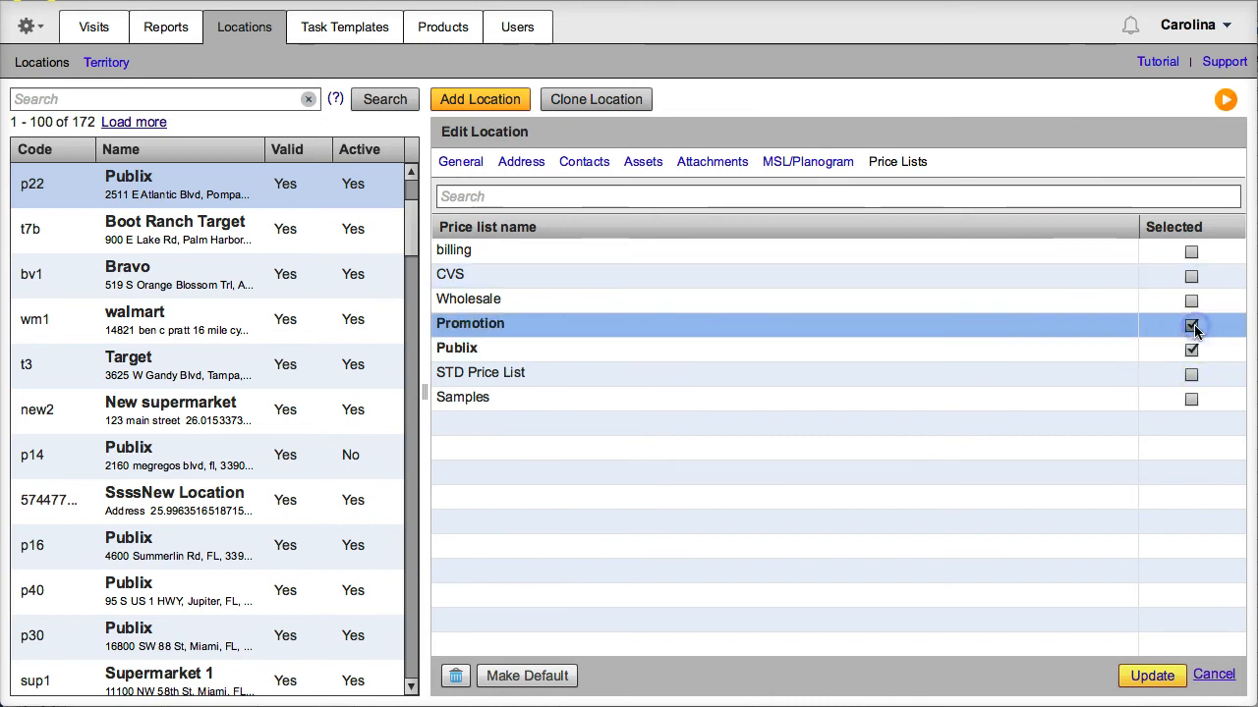
pyautogui.click(1152, 678)
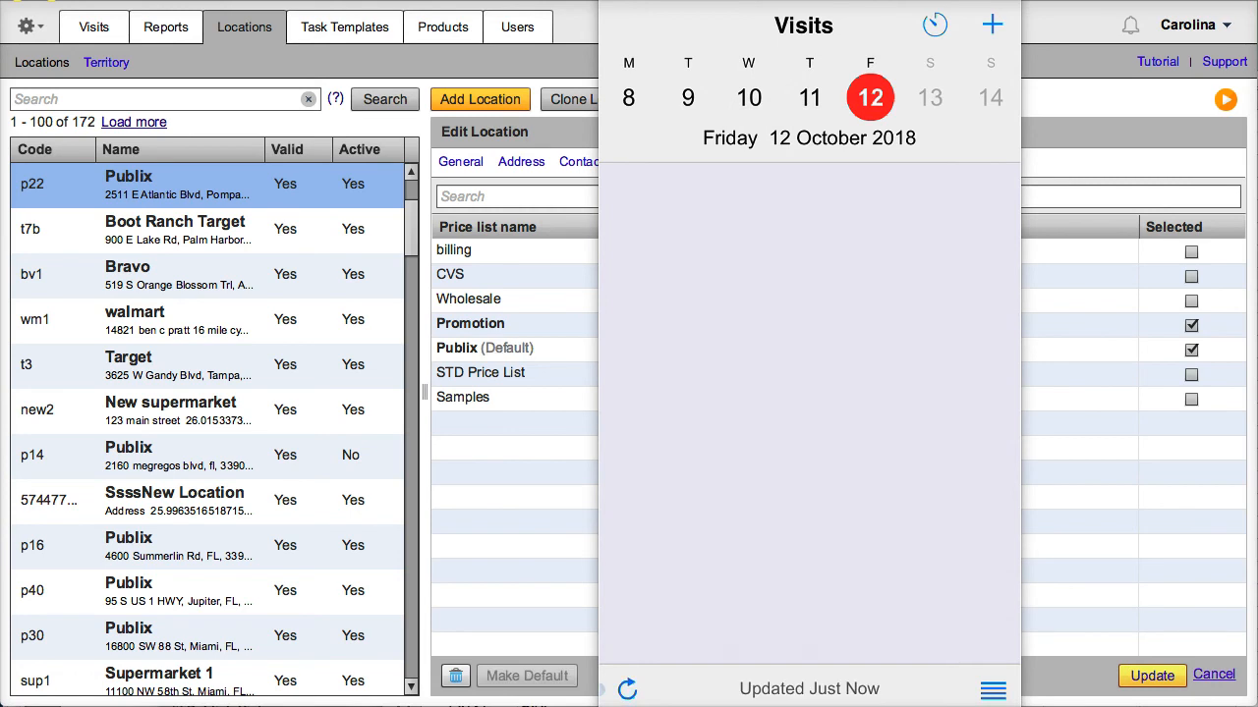
# Add a 12 October 2018 visit for Publix - p22 and open its task list
pyautogui.click(993, 24)
pyautogui.click(777, 81)
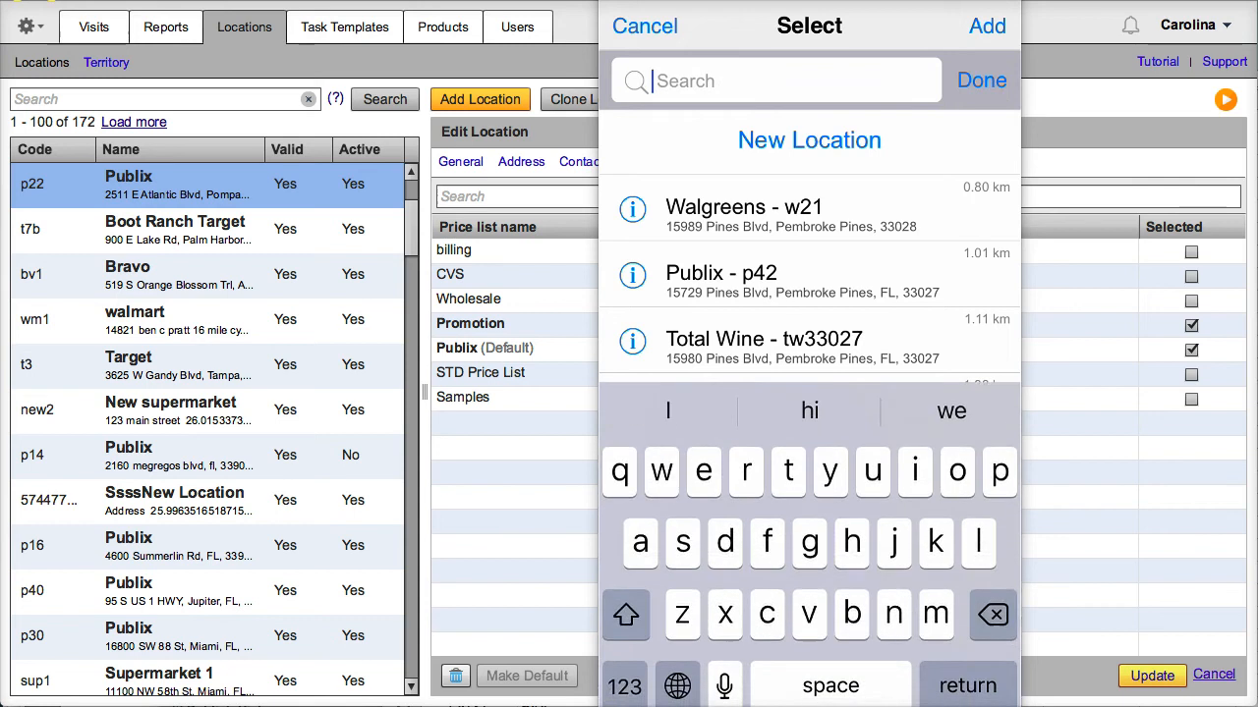
pyautogui.write('p')
pyautogui.click(624, 686)
pyautogui.write('22')
pyautogui.click(786, 147)
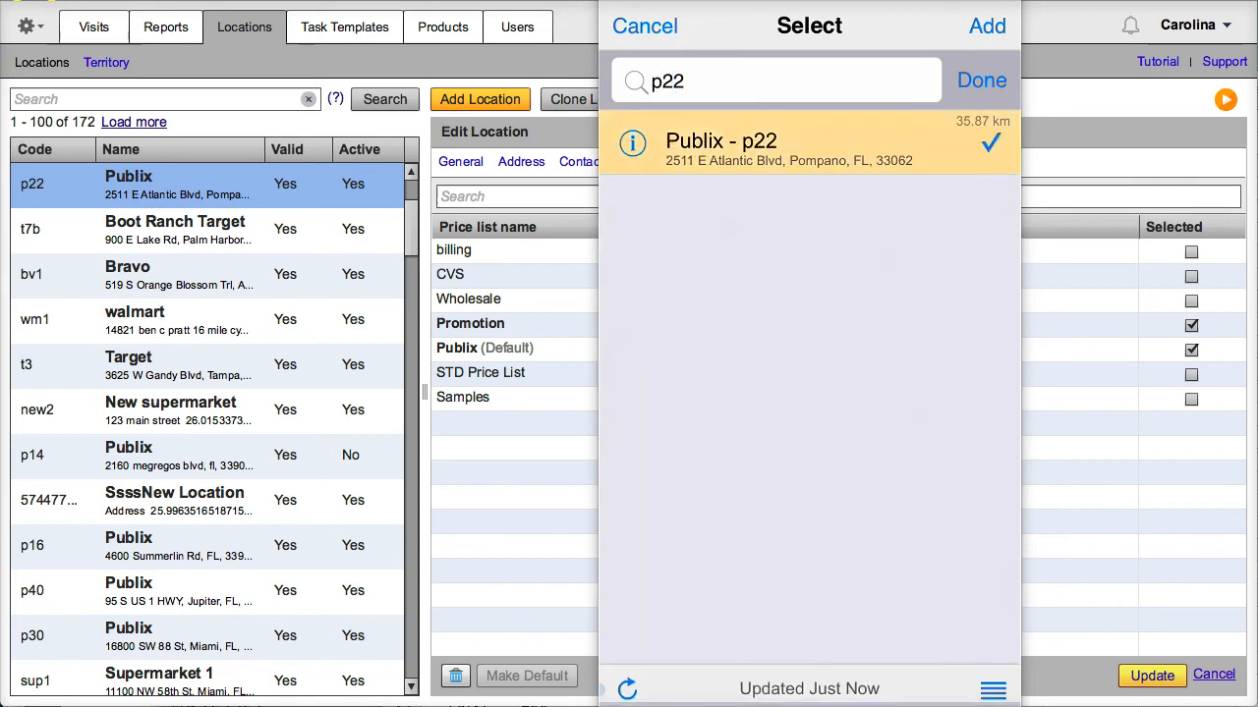
pyautogui.click(987, 26)
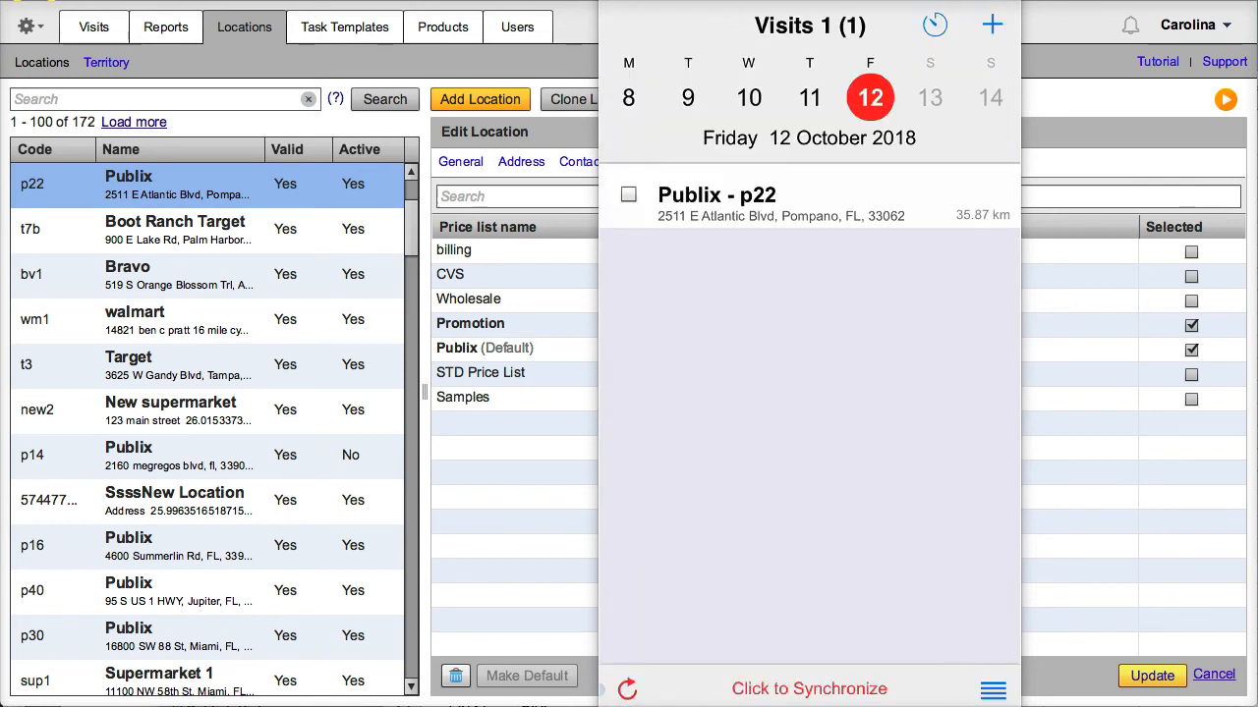
pyautogui.click(786, 201)
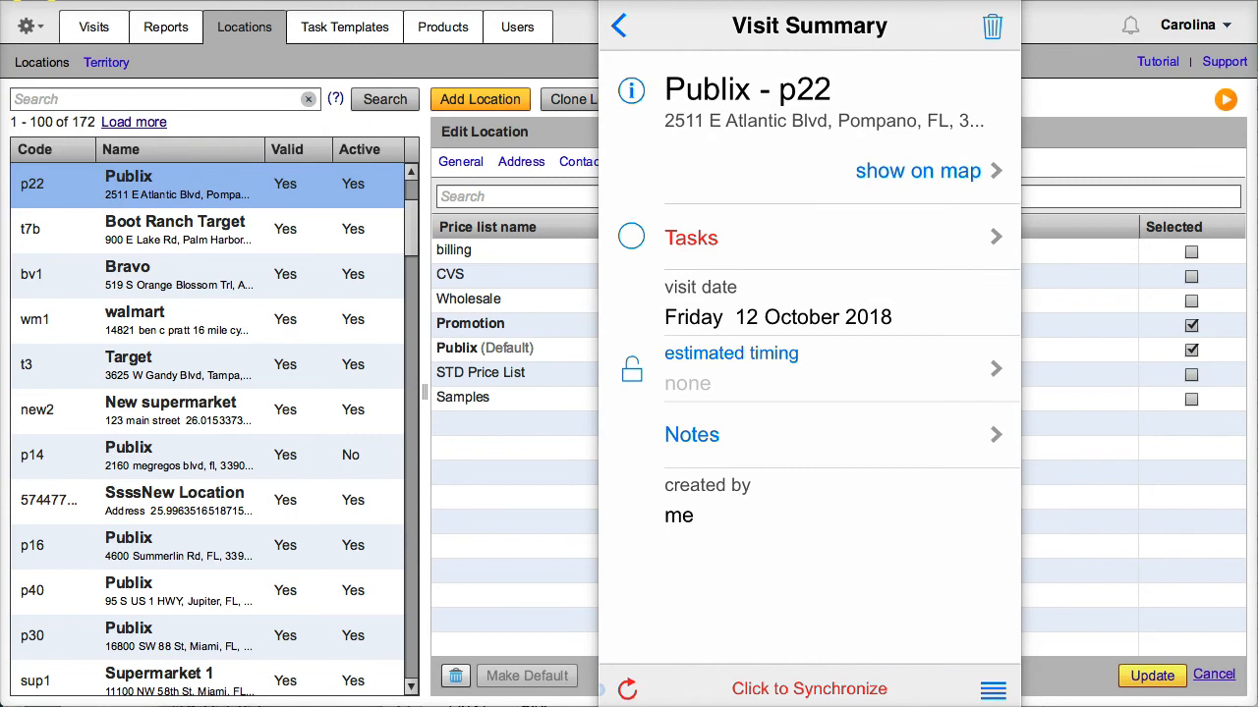
pyautogui.click(746, 236)
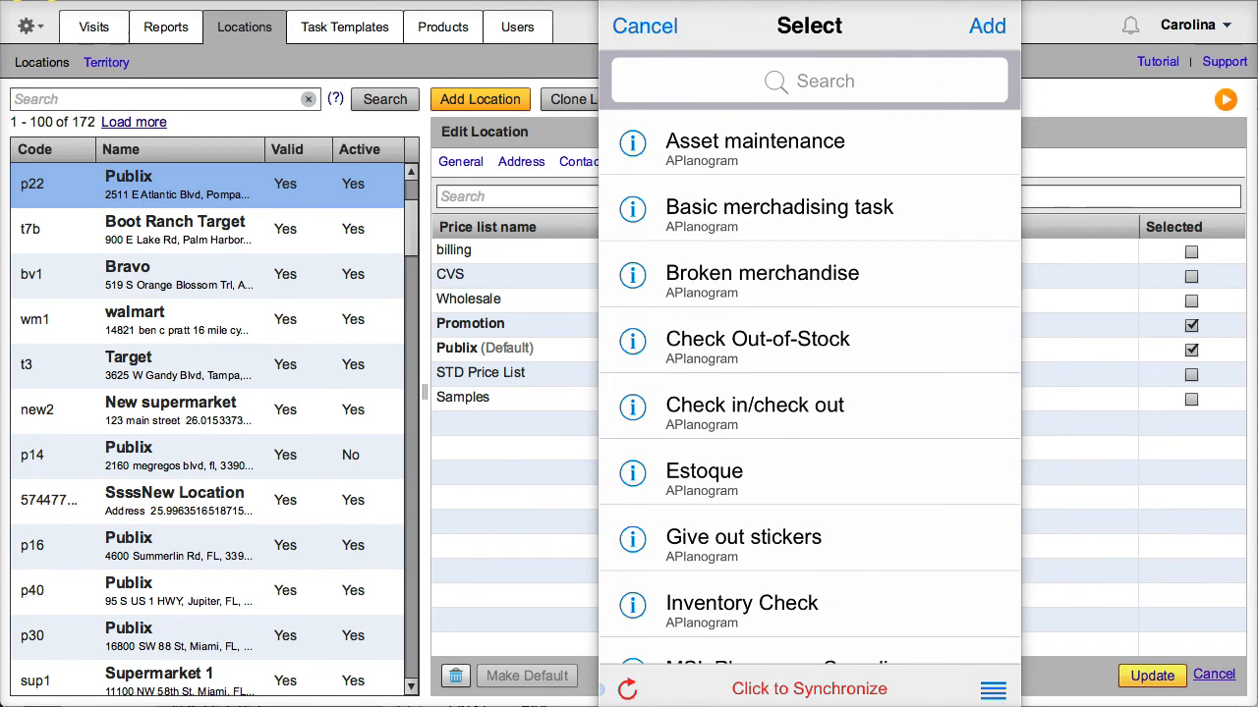
# Add the Order (APlanogram) task to the p22 visit and open its order form
pyautogui.click(809, 81)
pyautogui.write('o')
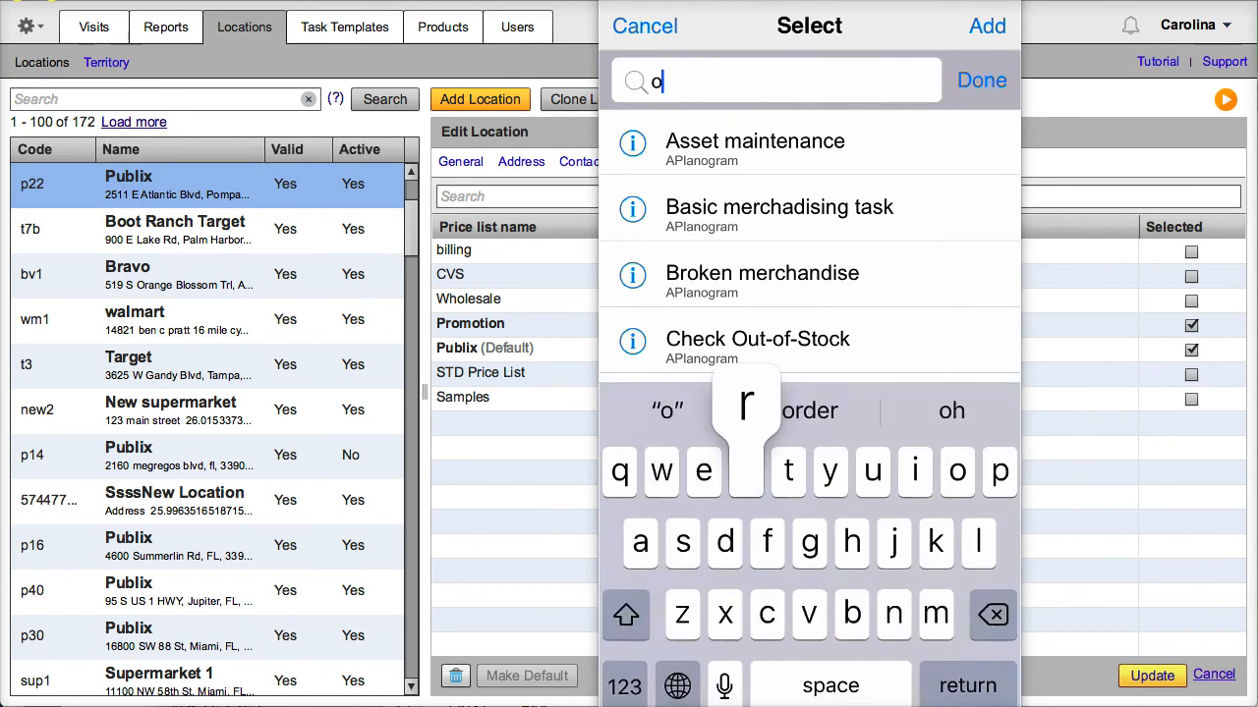
pyautogui.write('rde')
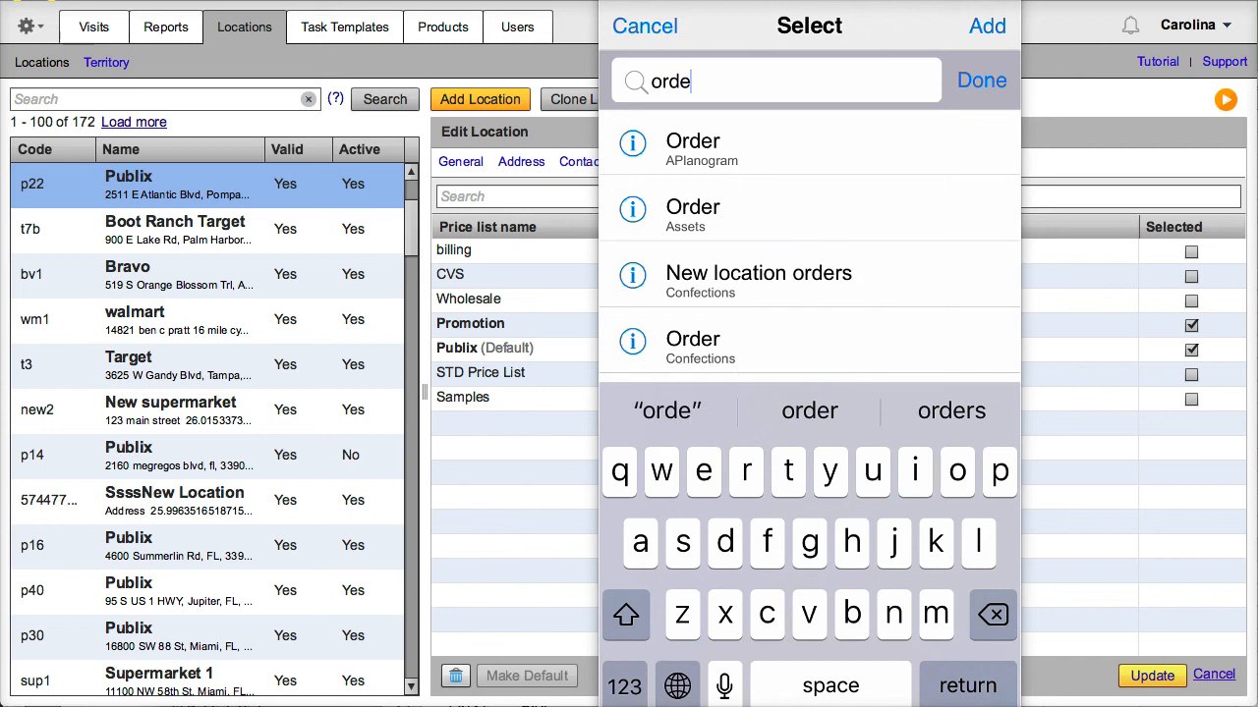
pyautogui.write('r')
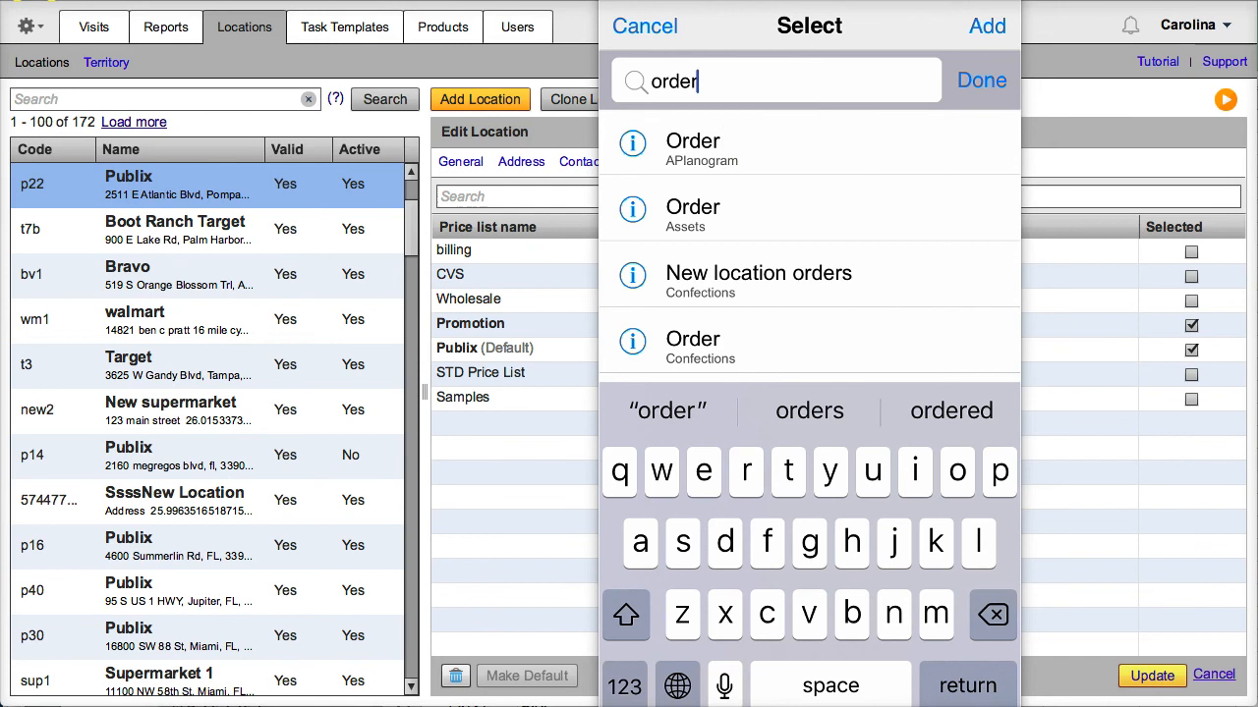
pyautogui.click(809, 144)
pyautogui.click(987, 27)
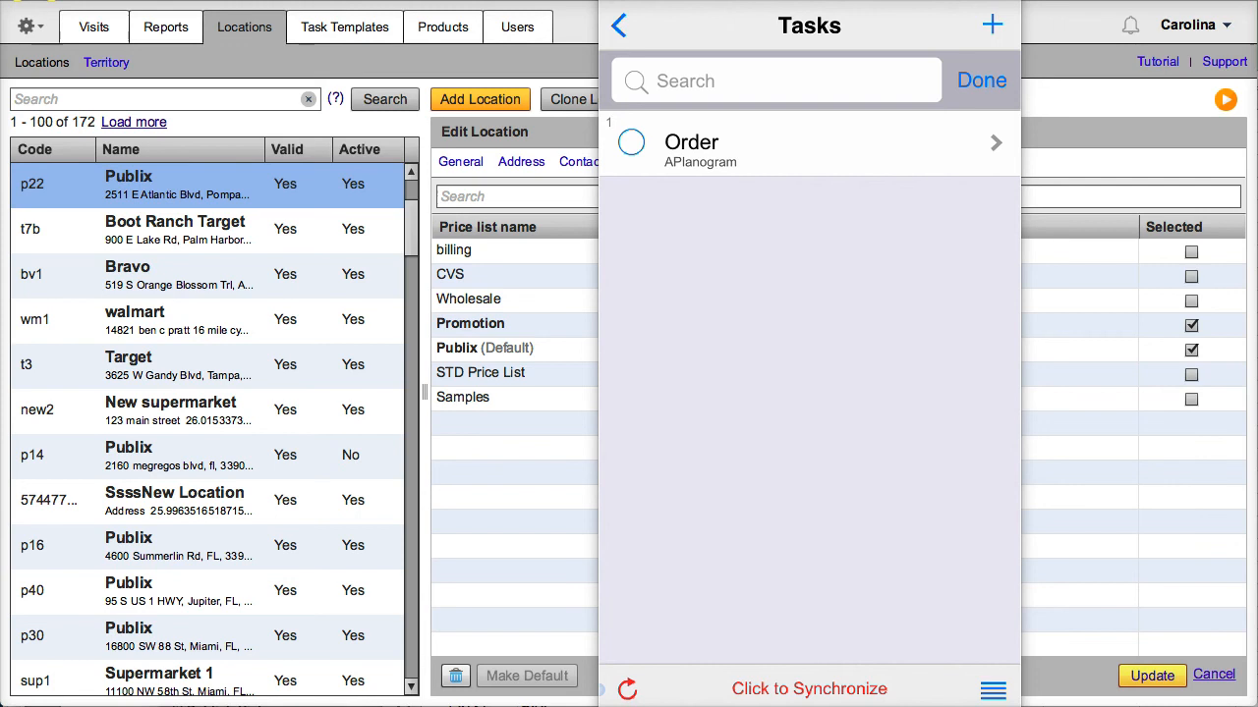
pyautogui.click(809, 144)
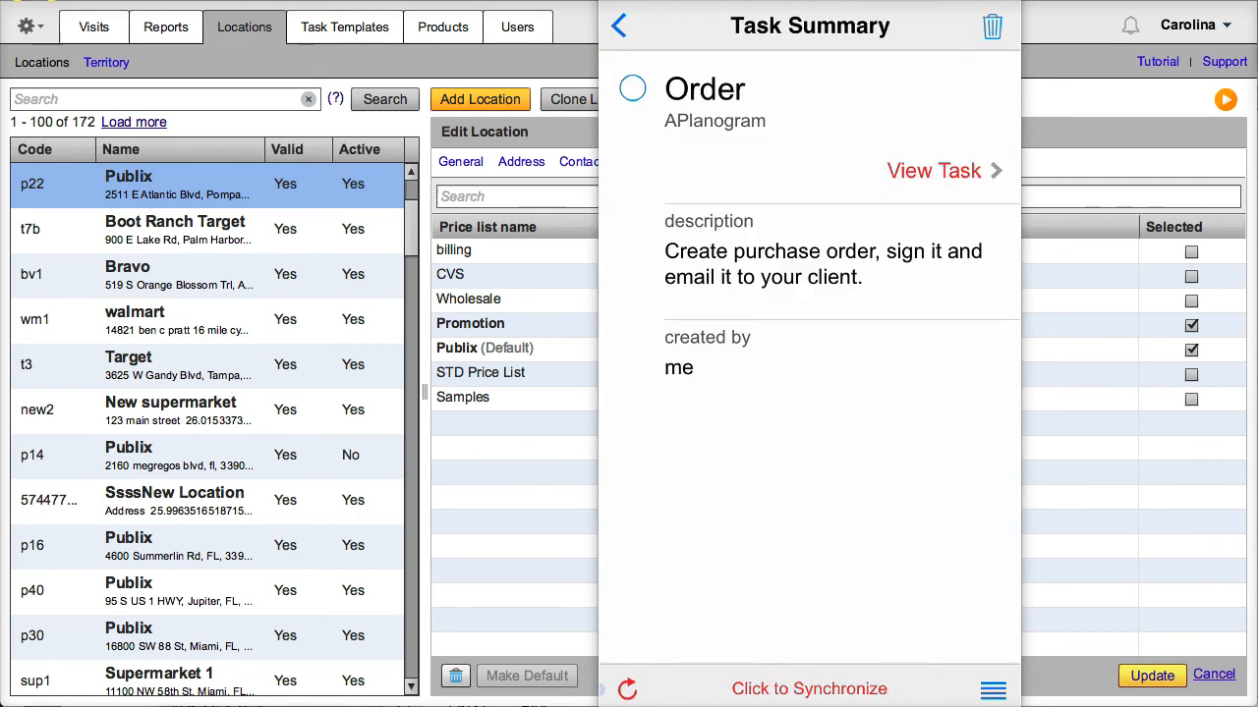
pyautogui.click(934, 171)
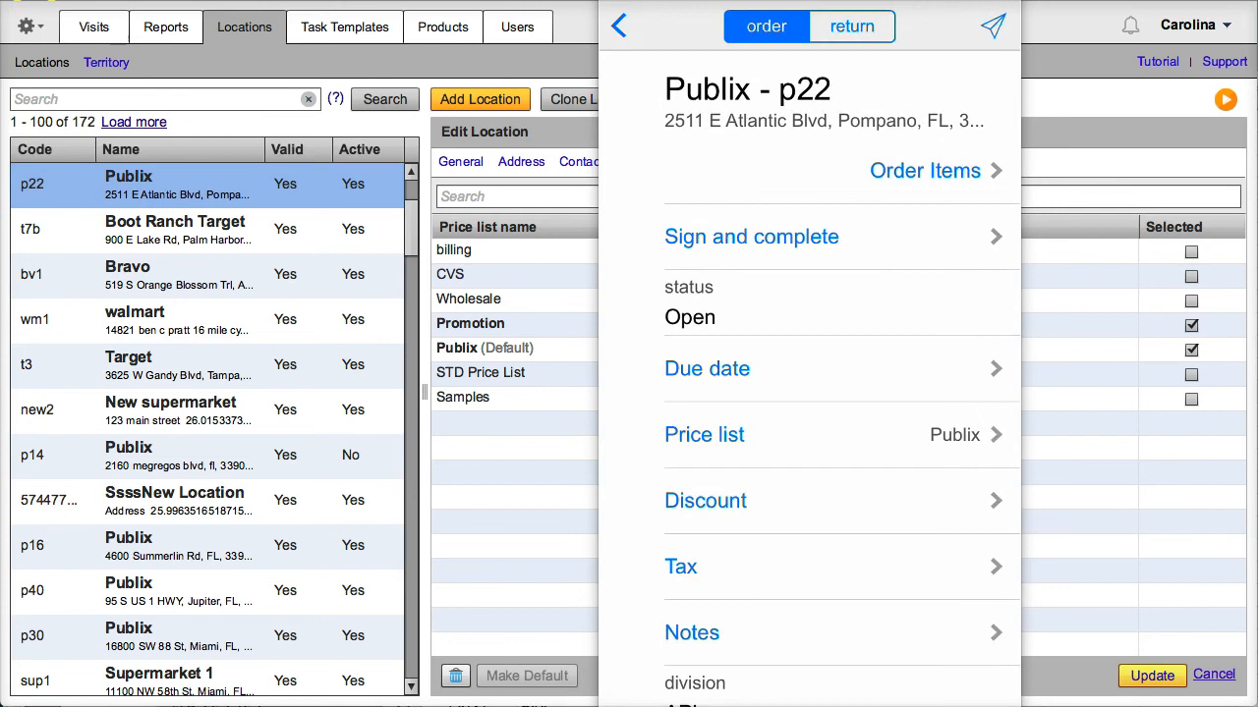
# Set the order's due date to 14 Oct 2018 and keep Publix as its price list
pyautogui.click(809, 369)
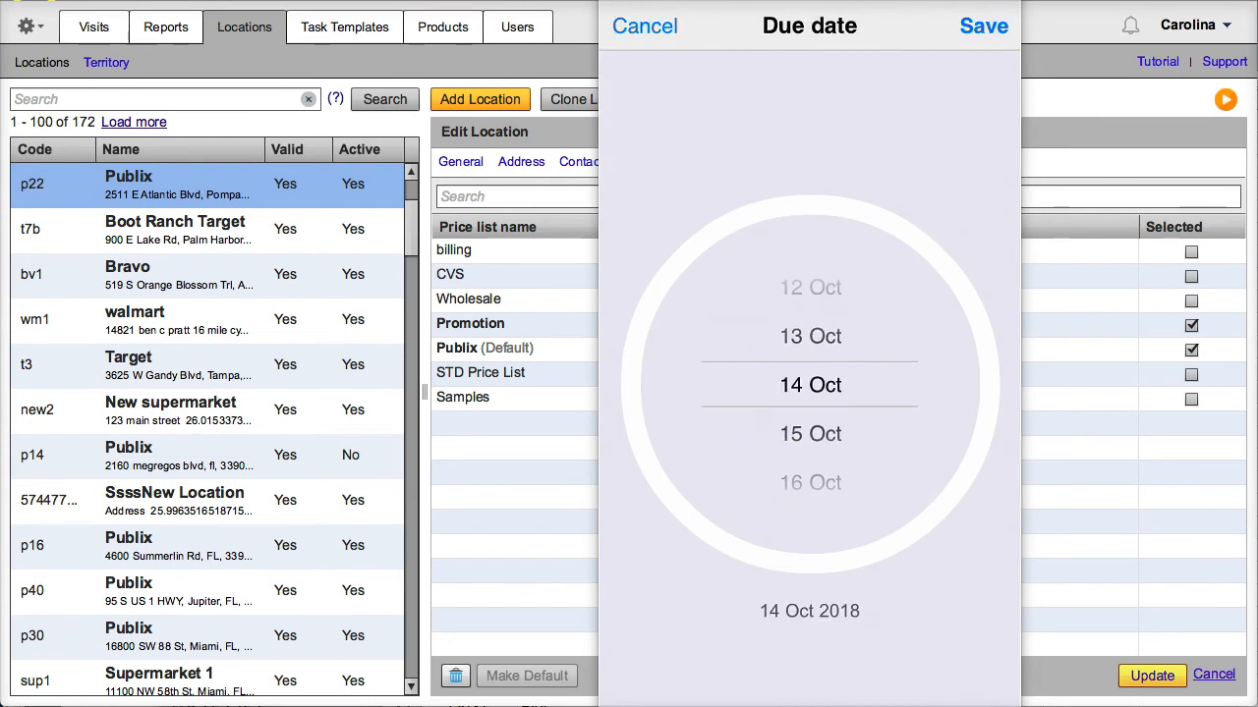
pyautogui.click(984, 26)
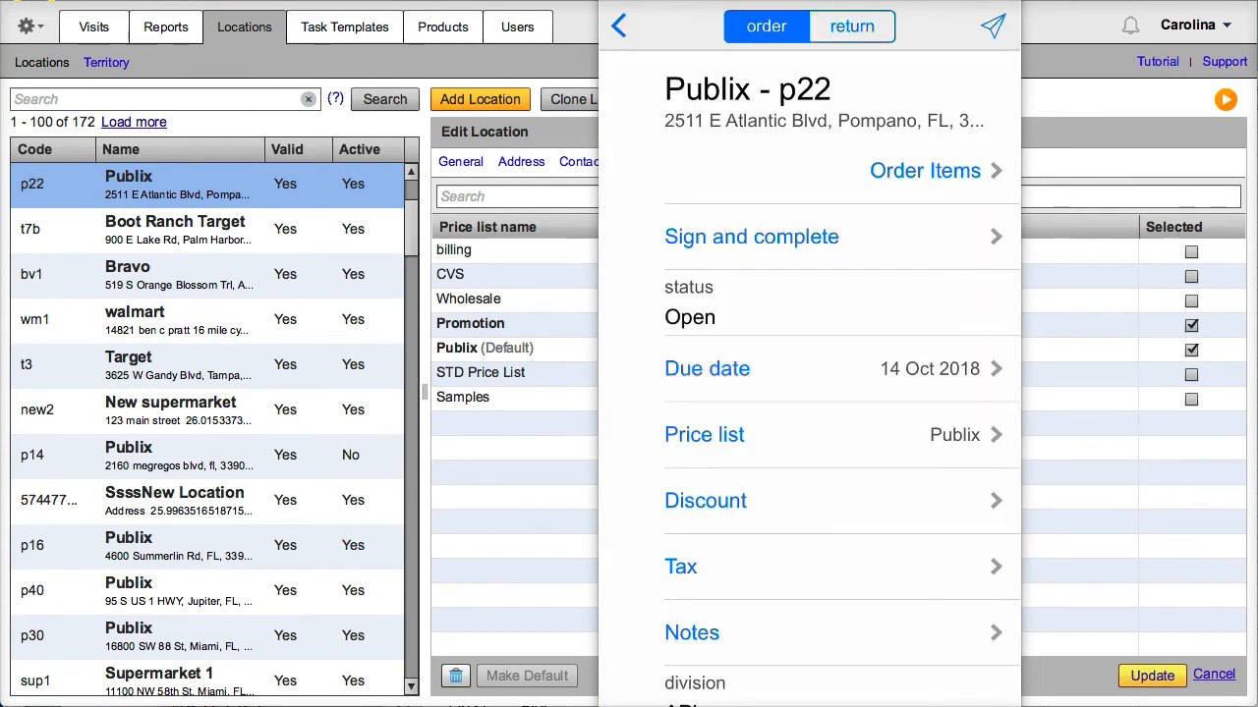
pyautogui.click(809, 434)
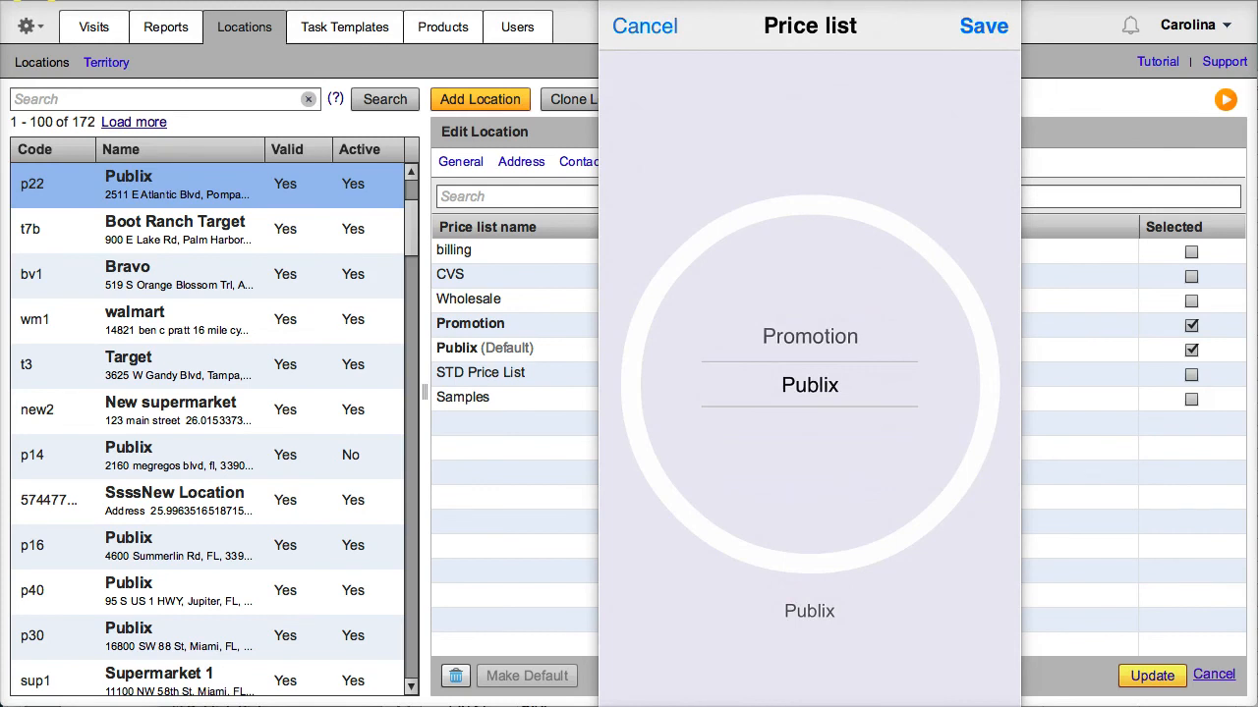
pyautogui.moveTo(810, 385); pyautogui.dragTo(810, 434)
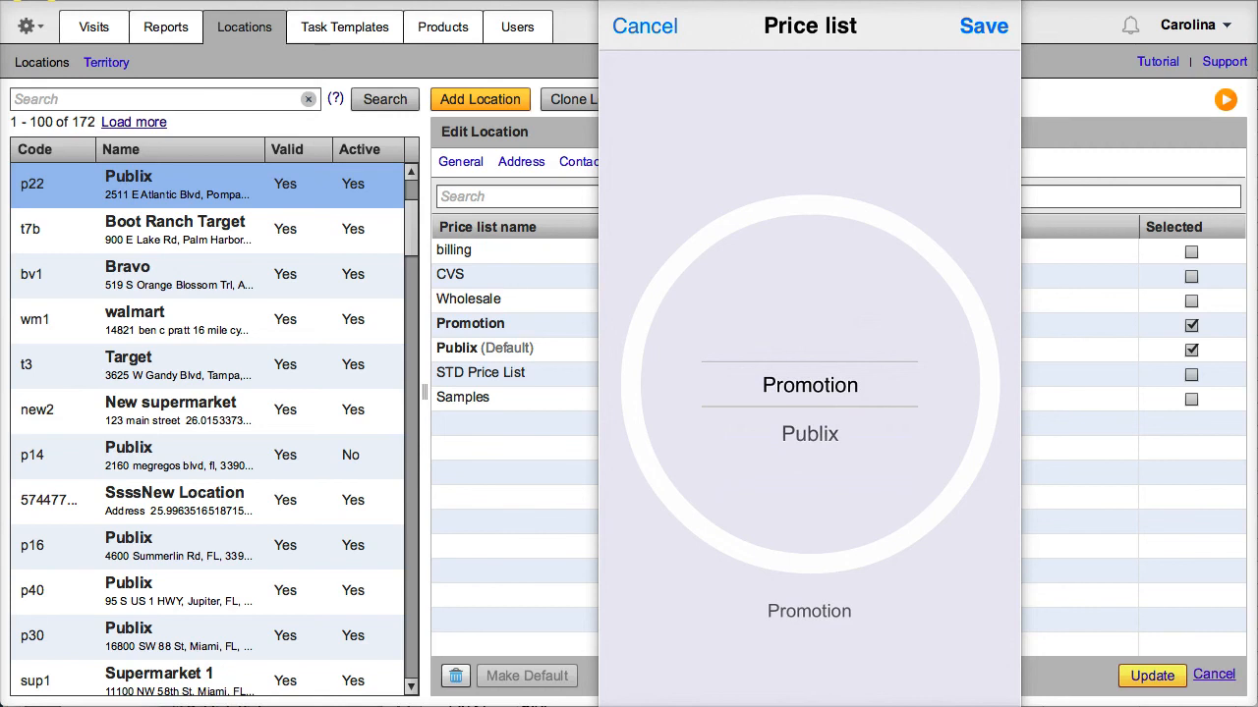
pyautogui.moveTo(810, 434); pyautogui.dragTo(810, 385)
pyautogui.click(984, 27)
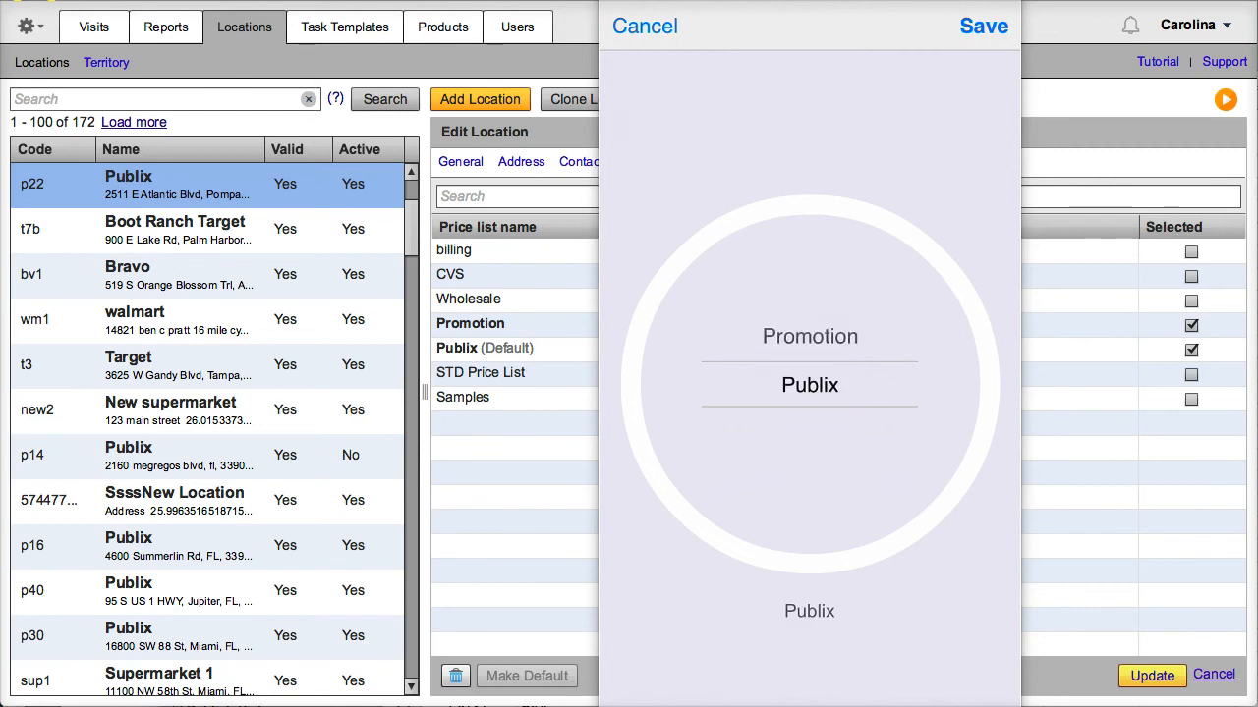
# Leave the order's discount and tax unchanged at 0%
pyautogui.click(705, 501)
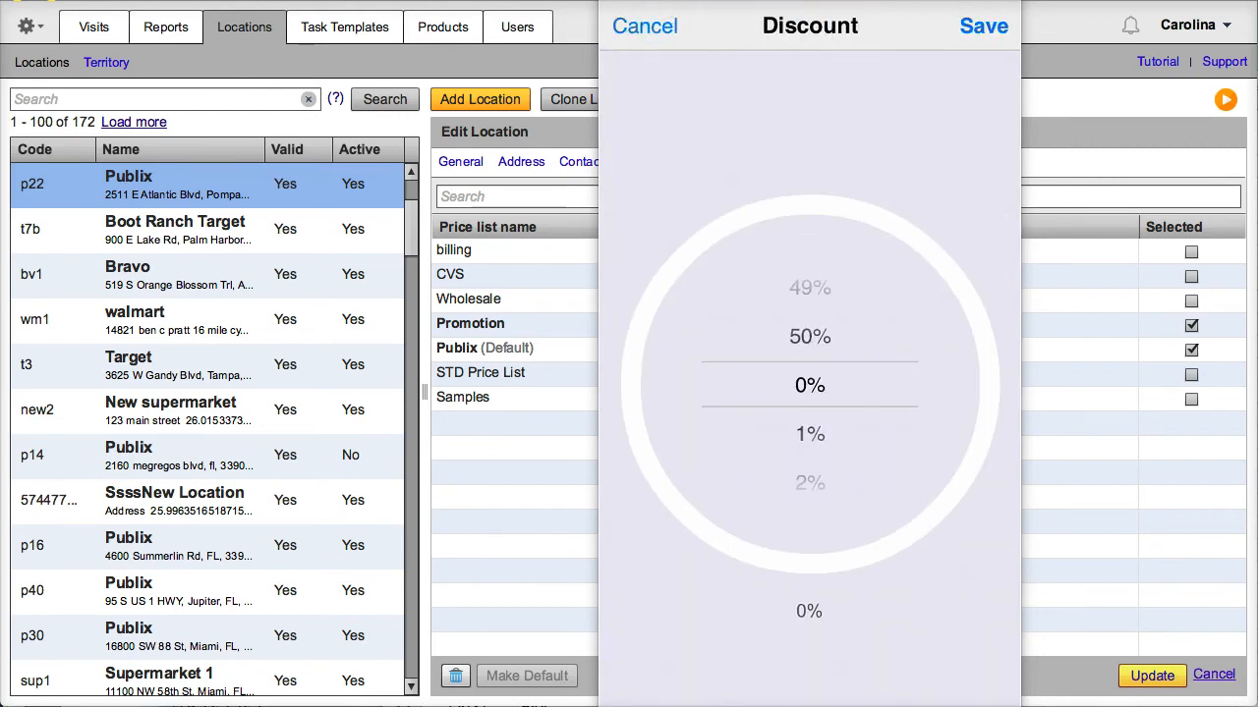
pyautogui.moveTo(810, 483)
pyautogui.mouseDown()
pyautogui.moveTo(809, 314)
pyautogui.moveTo(810, 462)
pyautogui.mouseUp()
pyautogui.click(645, 27)
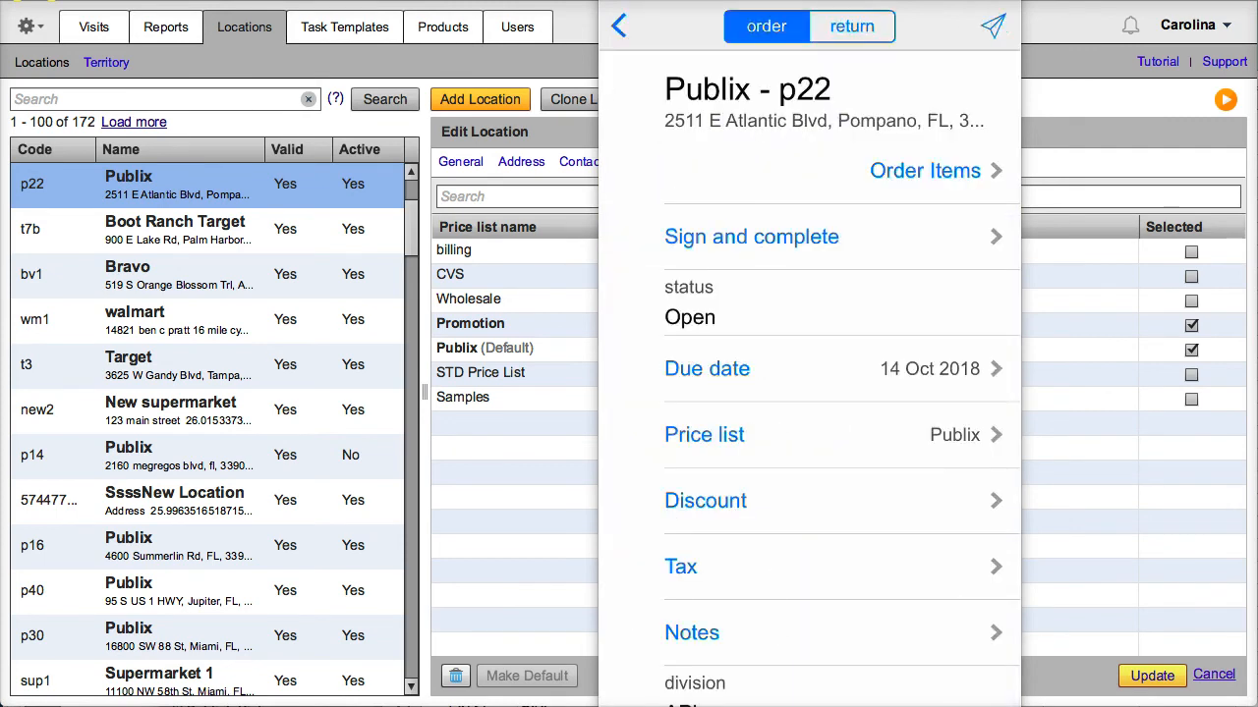
pyautogui.click(681, 567)
pyautogui.moveTo(810, 484)
pyautogui.mouseDown()
pyautogui.moveTo(810, 321)
pyautogui.moveTo(809, 472)
pyautogui.mouseUp()
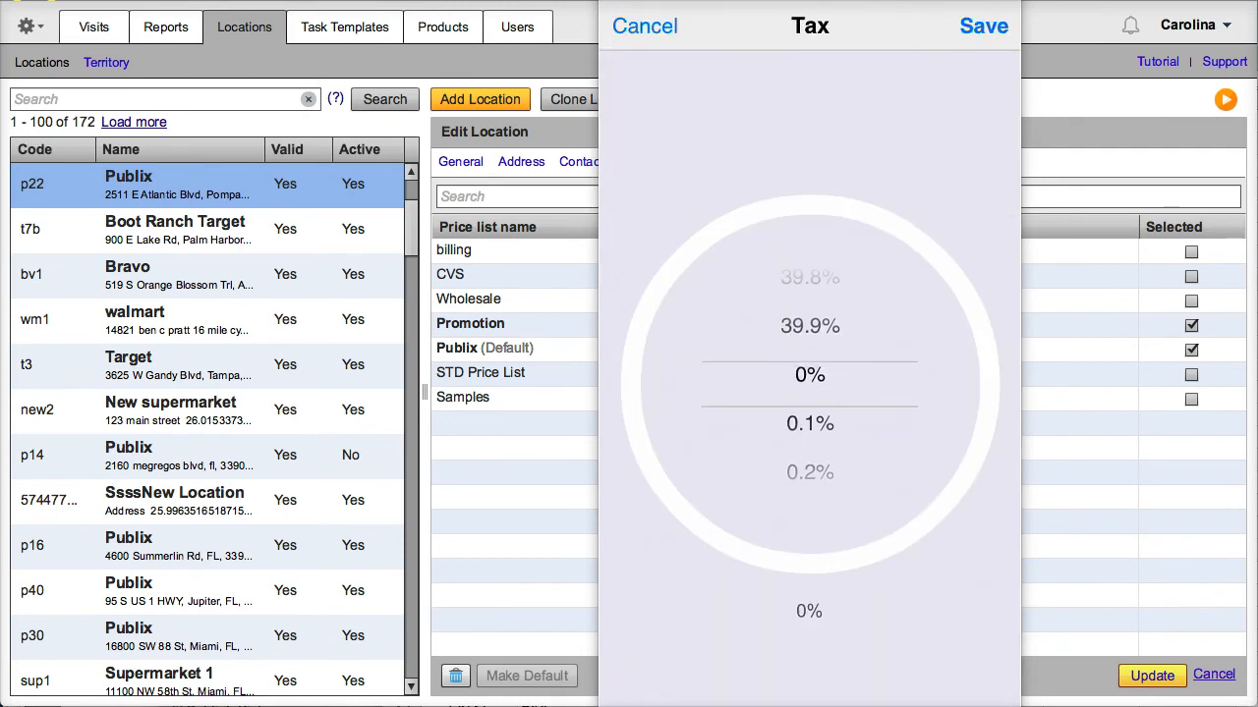
pyautogui.click(645, 26)
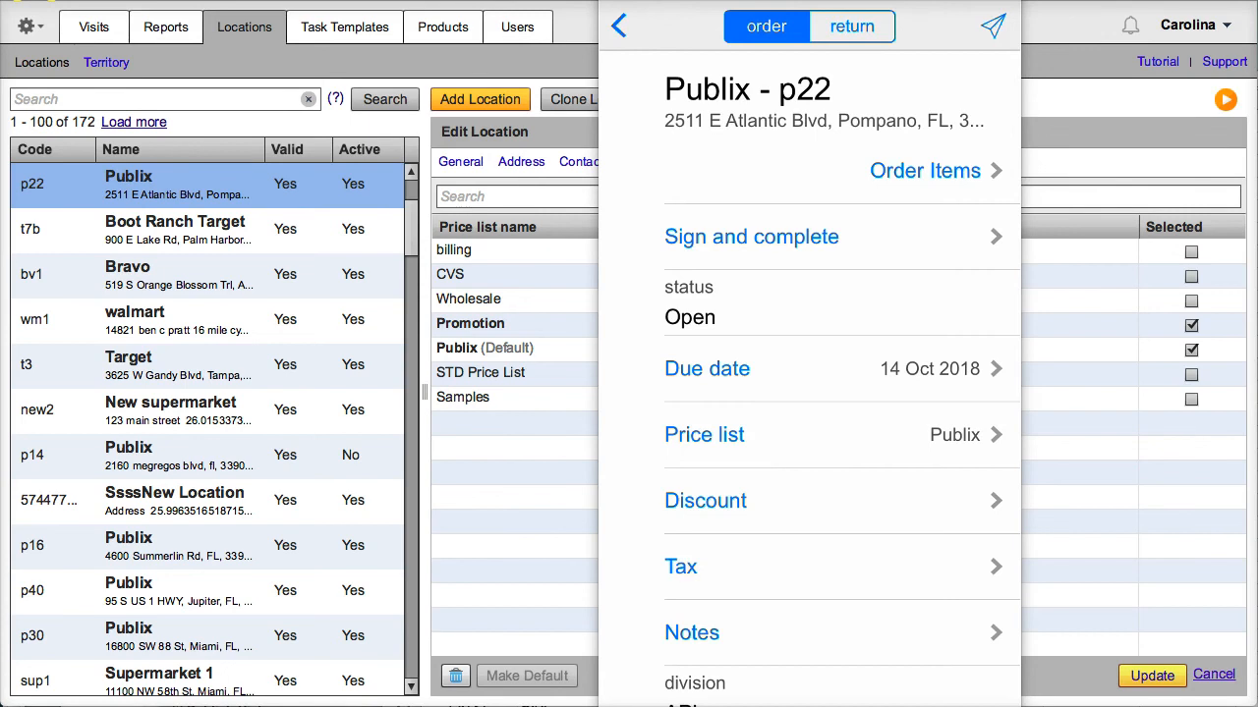
pyautogui.click(692, 633)
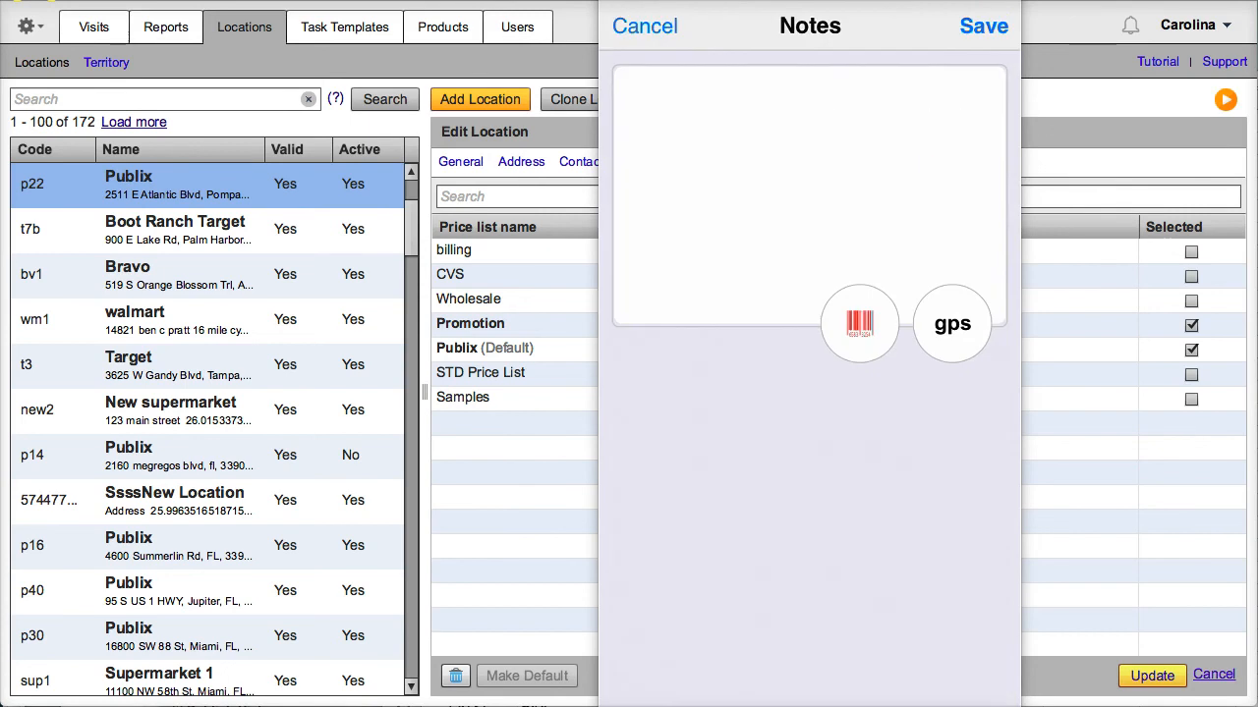
# Close the order Notes without adding any notes
pyautogui.click(645, 26)
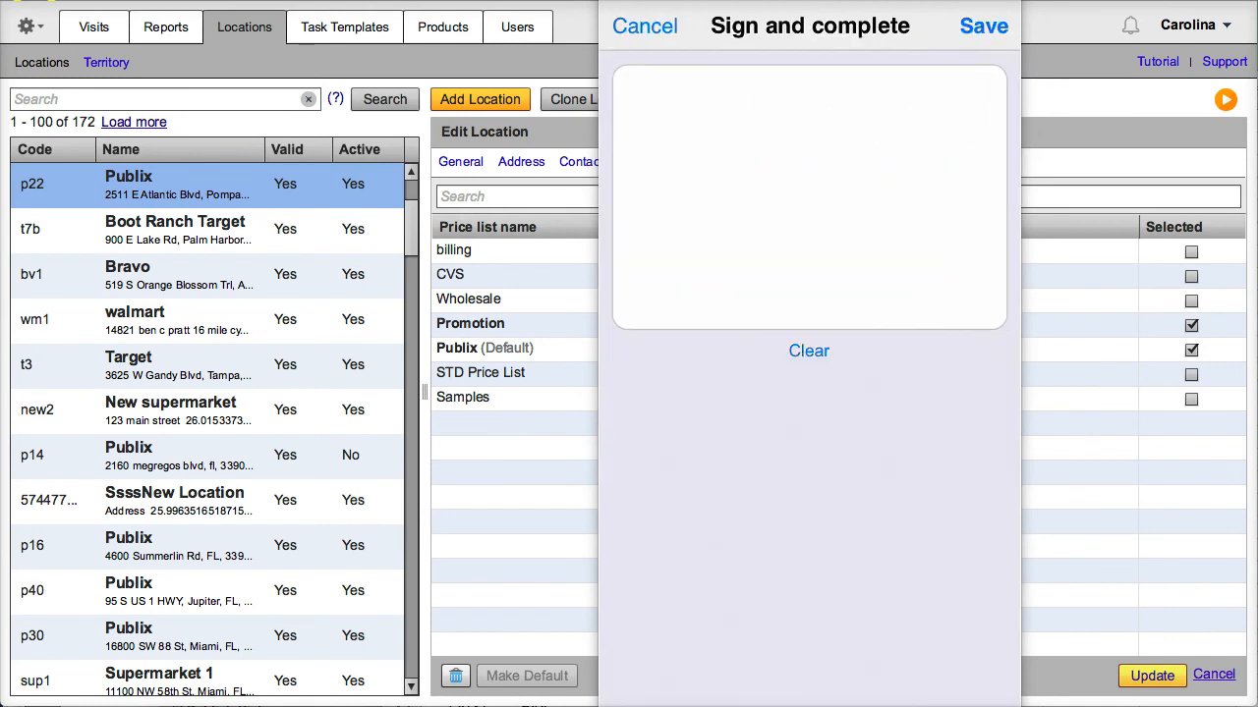
# Sign the Publix p22 order in the signature box
pyautogui.moveTo(726, 241); pyautogui.dragTo(1007, 150)
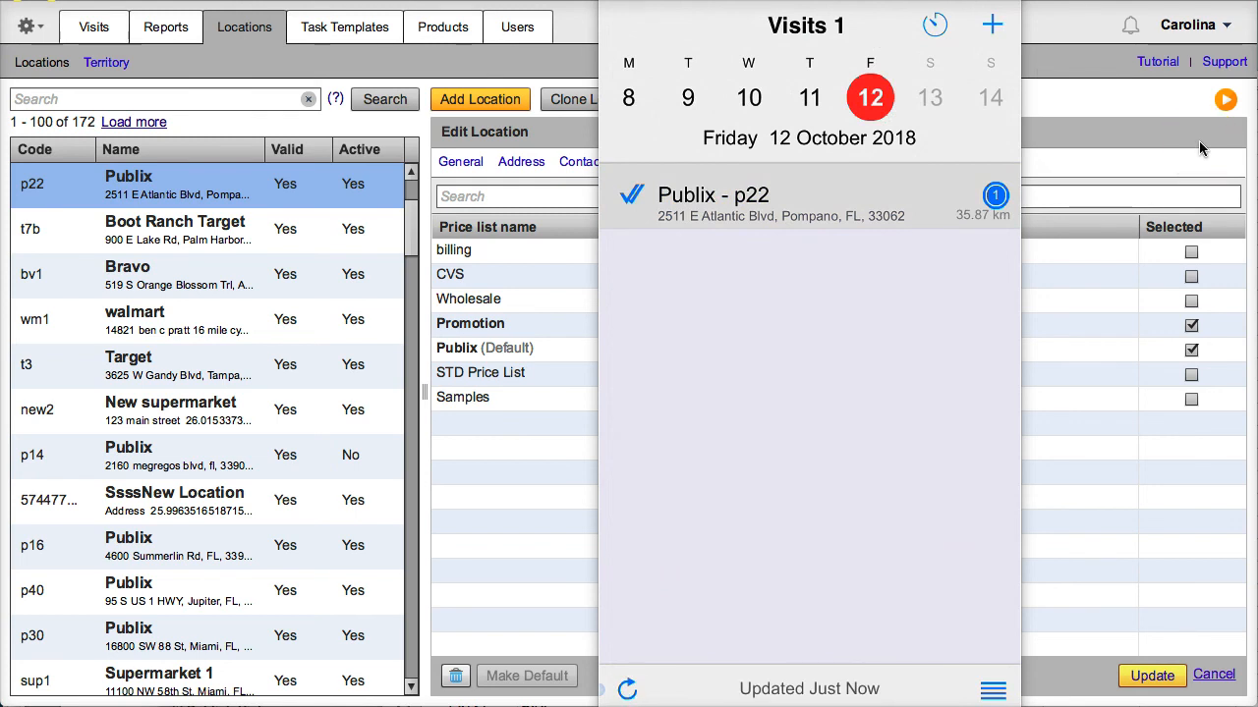
# Open the 2018-10-12 Publix - p22 visit report from the Visits User Schedule
pyautogui.click(99, 29)
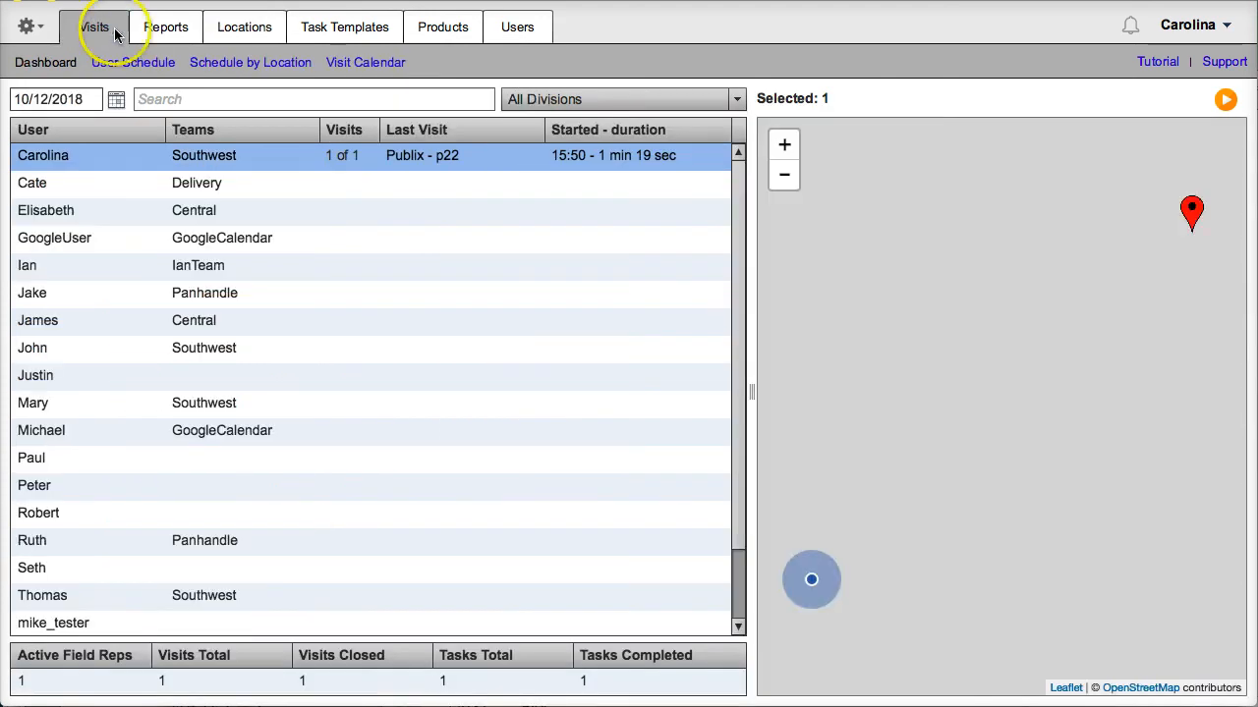
pyautogui.click(207, 67)
pyautogui.click(140, 65)
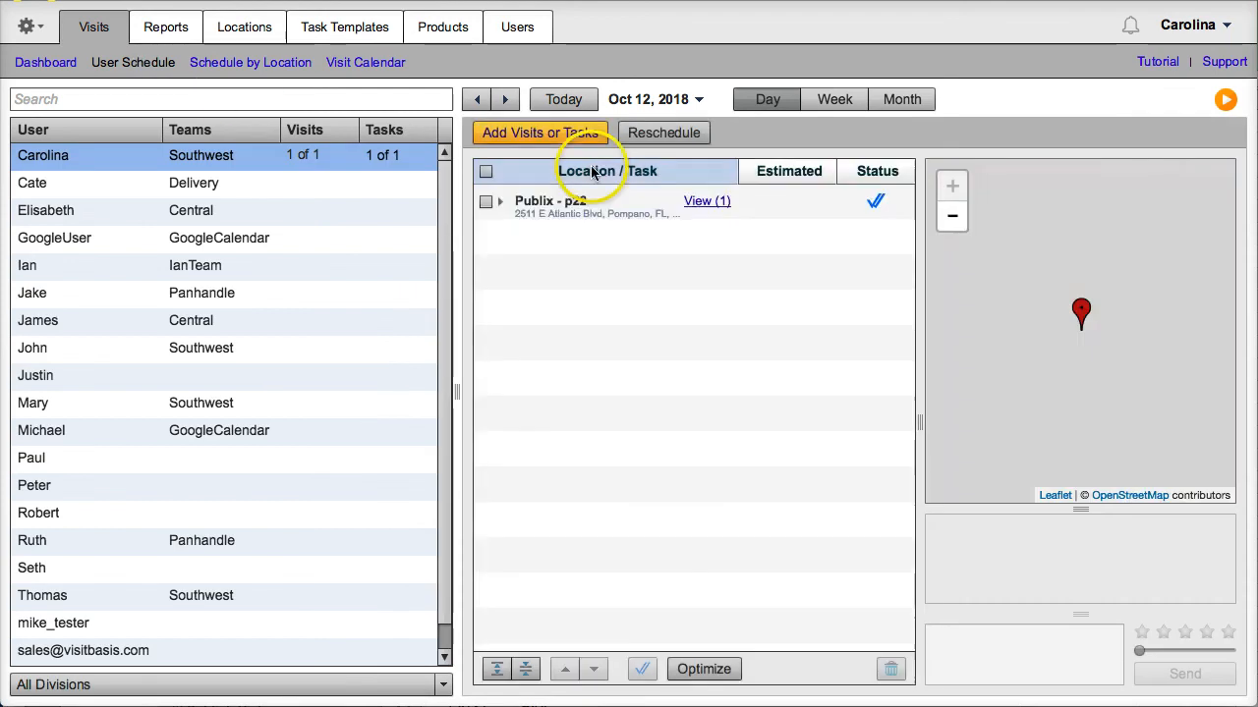
pyautogui.click(616, 213)
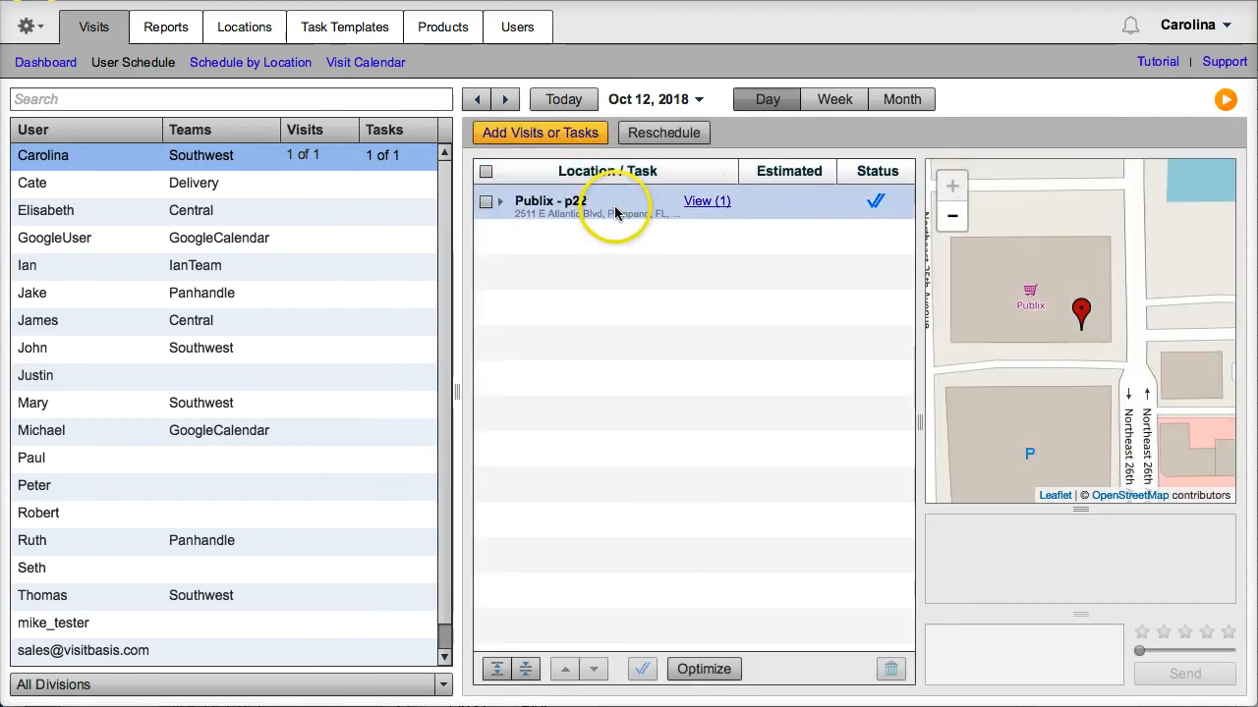
pyautogui.click(723, 204)
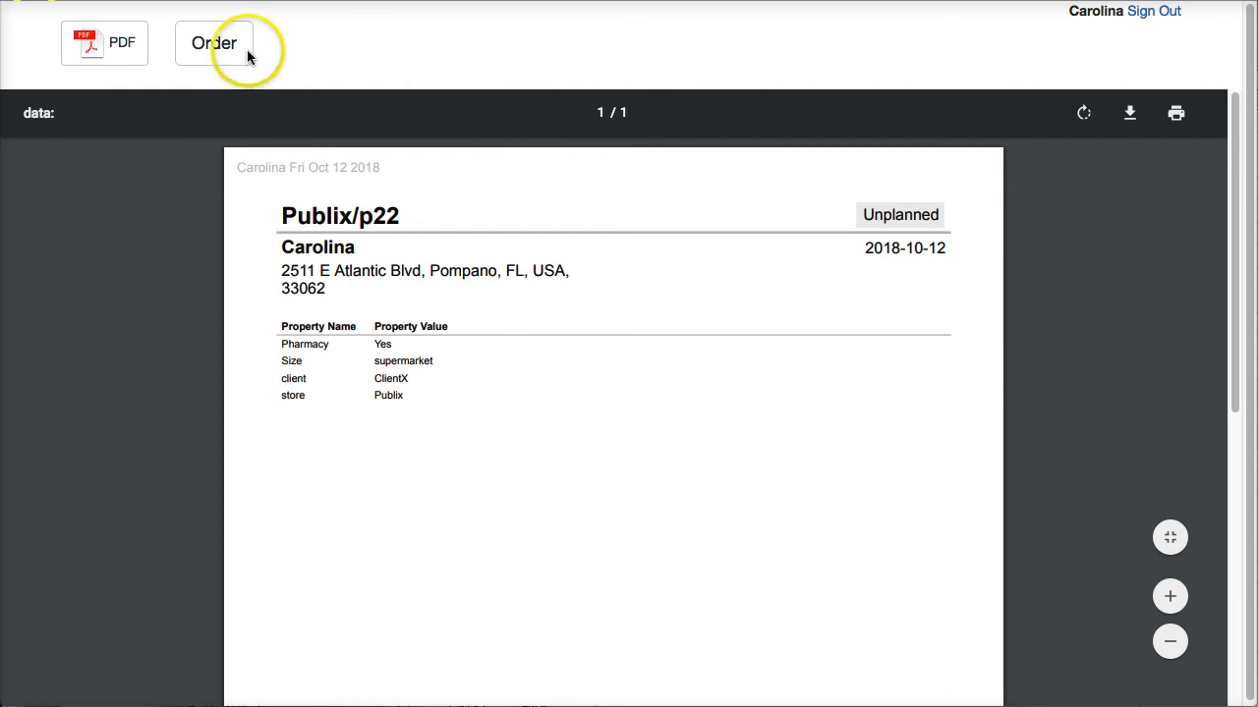
# Review the $200.00 Publix purchase order for two cookie items, then return to the User Schedule
pyautogui.click(226, 47)
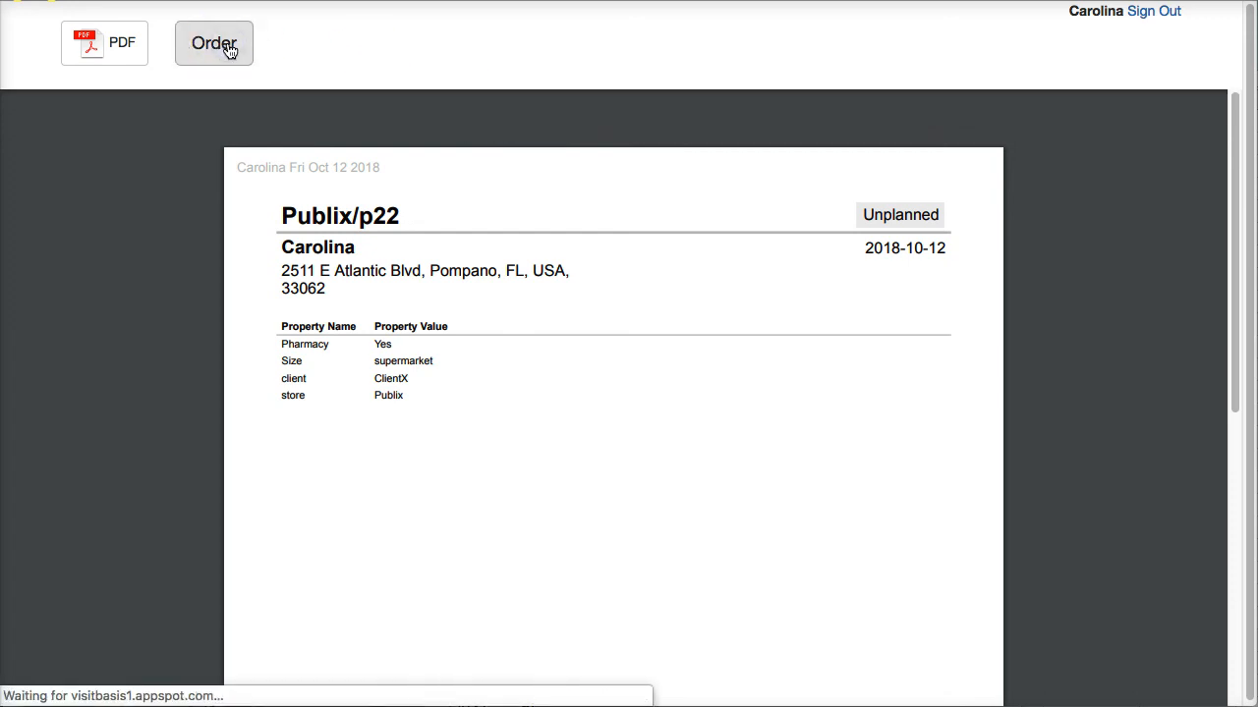
pyautogui.scroll(-5, 359, 177)
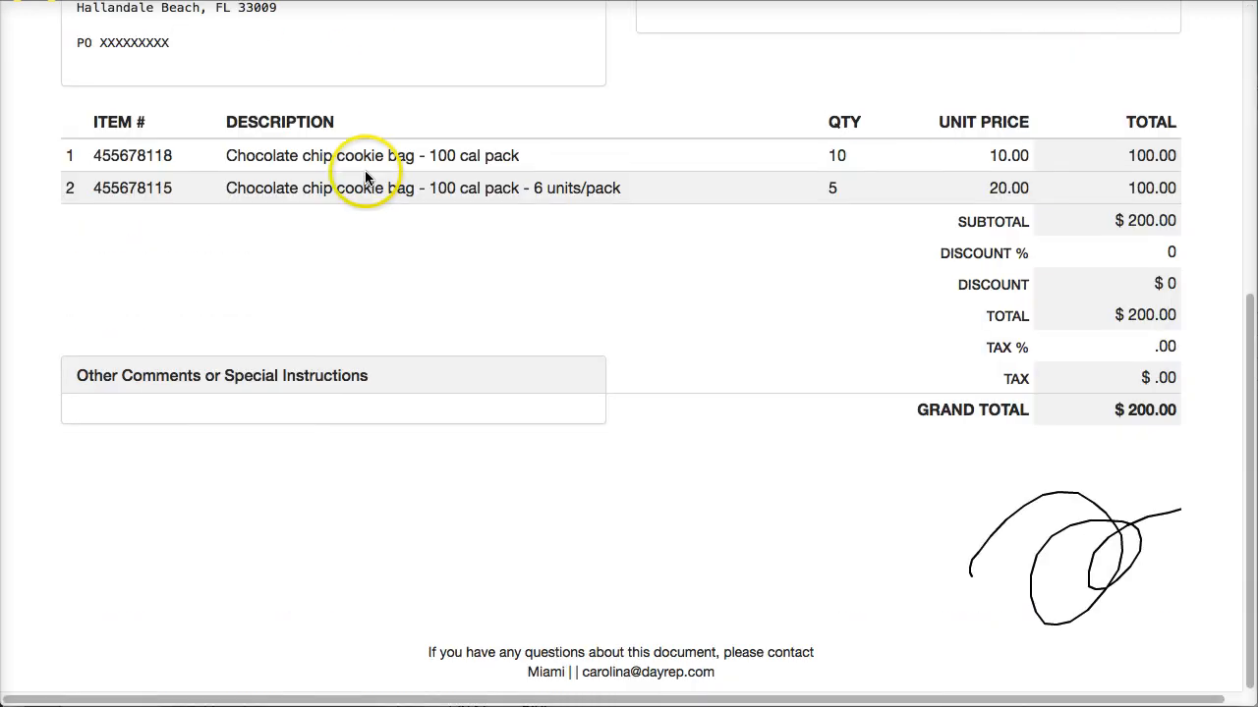
pyautogui.scroll(5, 365, 178)
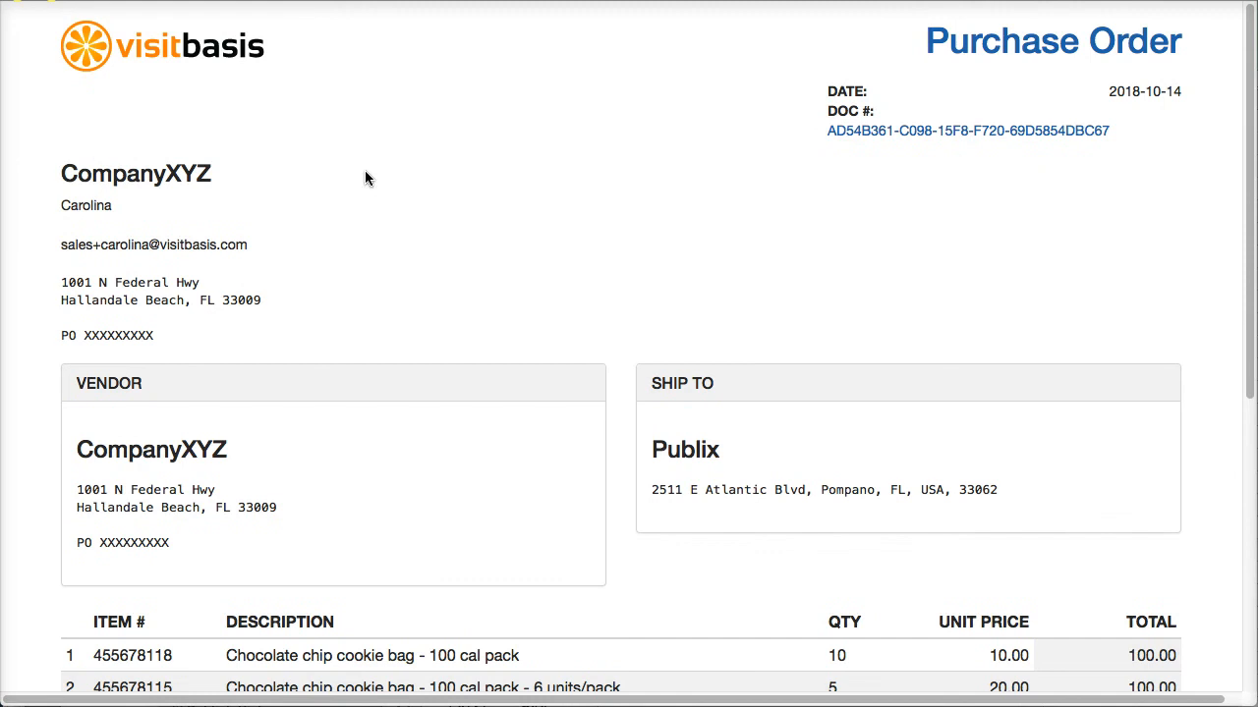
pyautogui.click(167, 28)
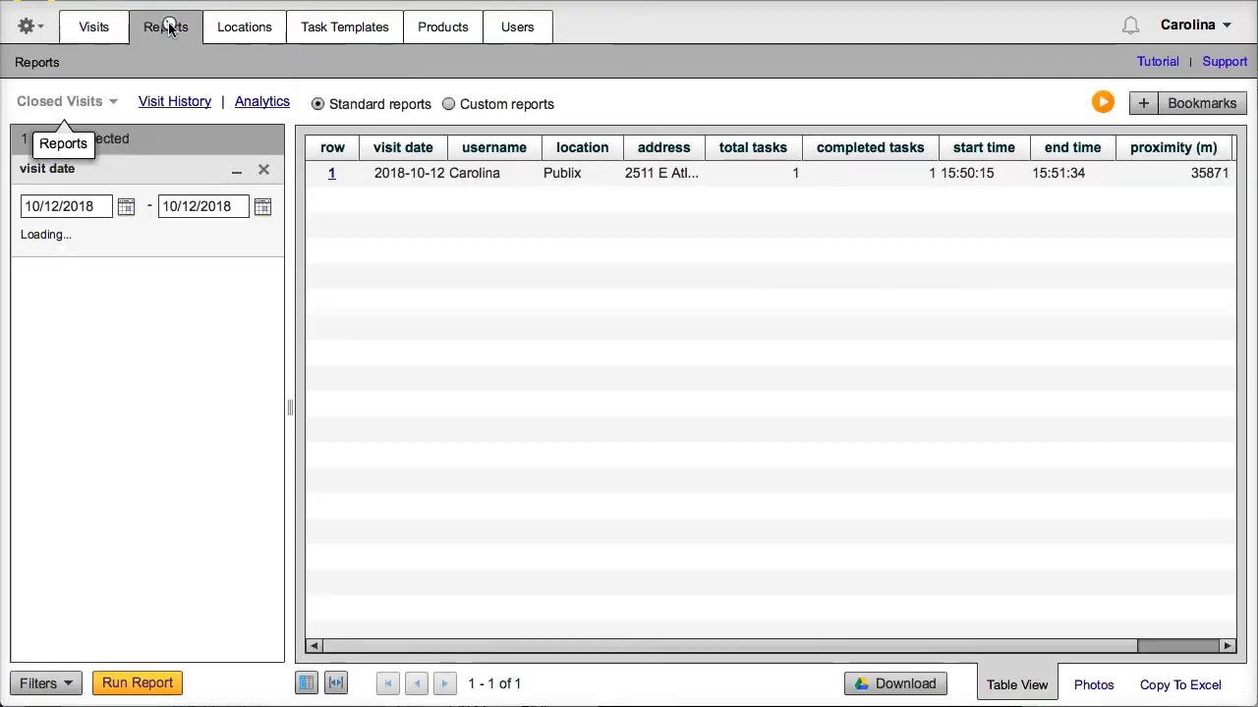
# Show the Orders/Returns report for the one Publix order due 2018-10-14, total weight 1200.0
pyautogui.click(90, 110)
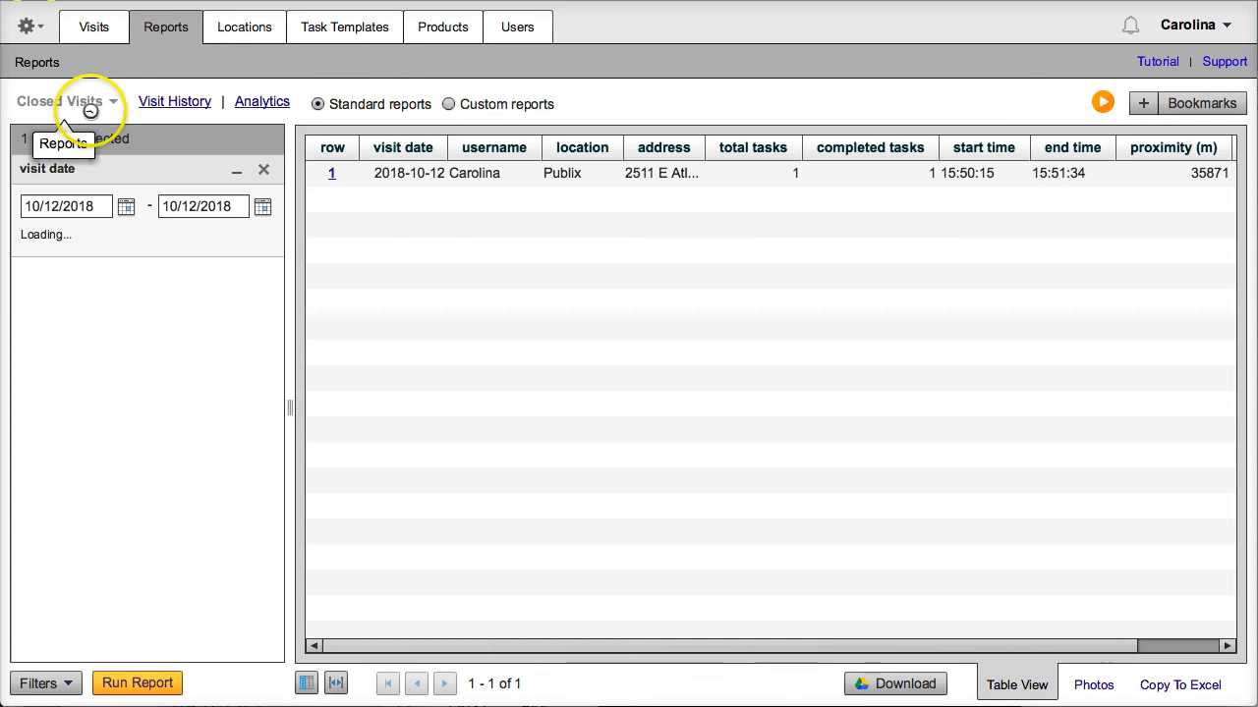
pyautogui.click(87, 102)
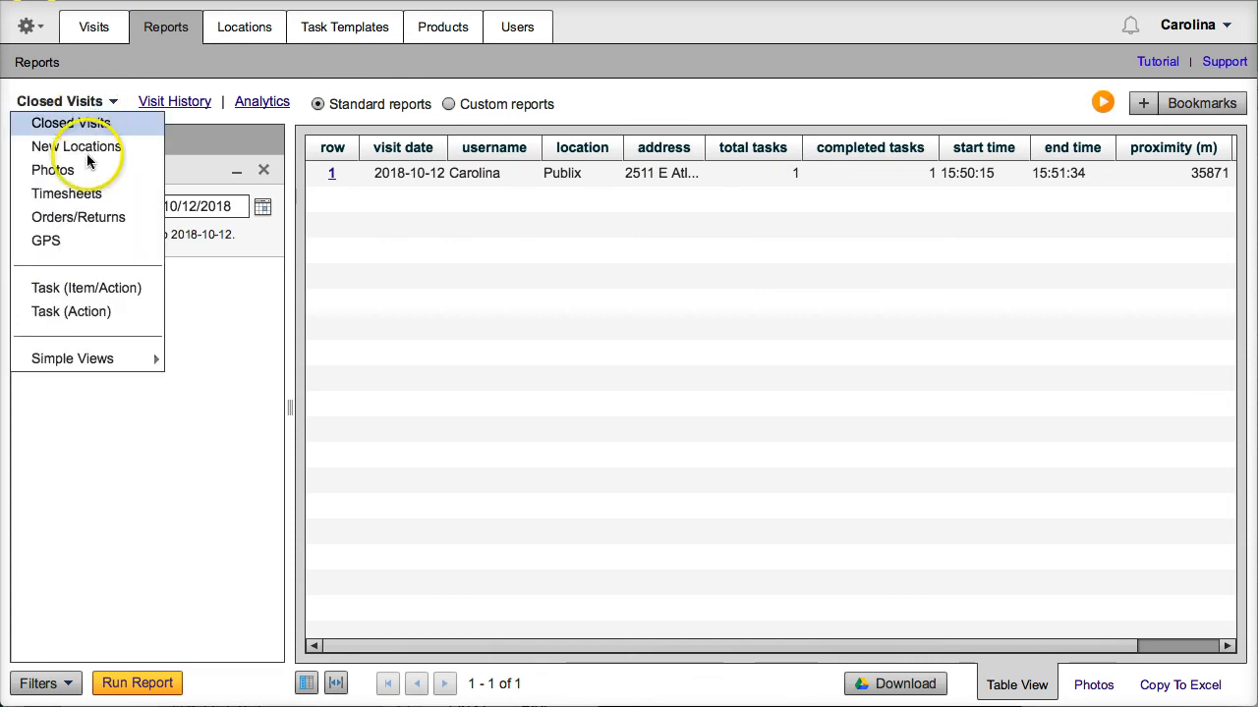
pyautogui.click(90, 215)
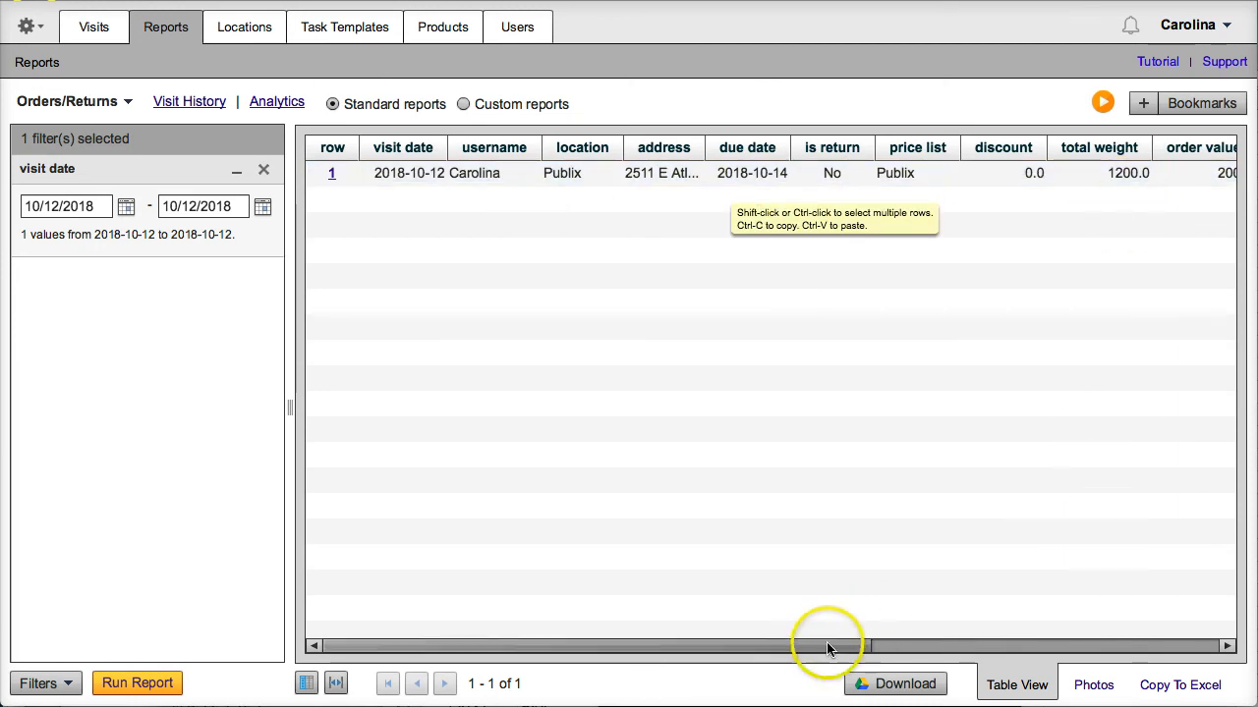
pyautogui.moveTo(829, 650); pyautogui.dragTo(419, 623)
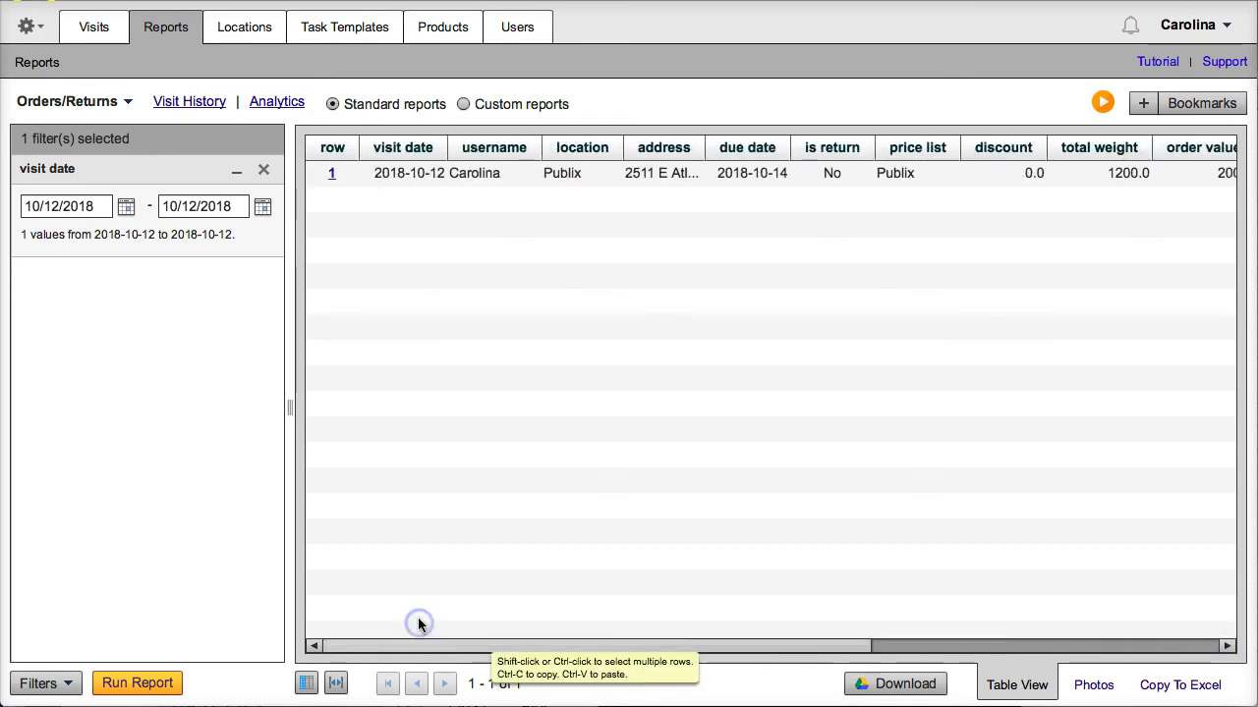
# Load the Order Items report showing cookies 455678118 (10.0 ×10) and 455678115 (20.0 ×5), widening product desc
pyautogui.click(130, 104)
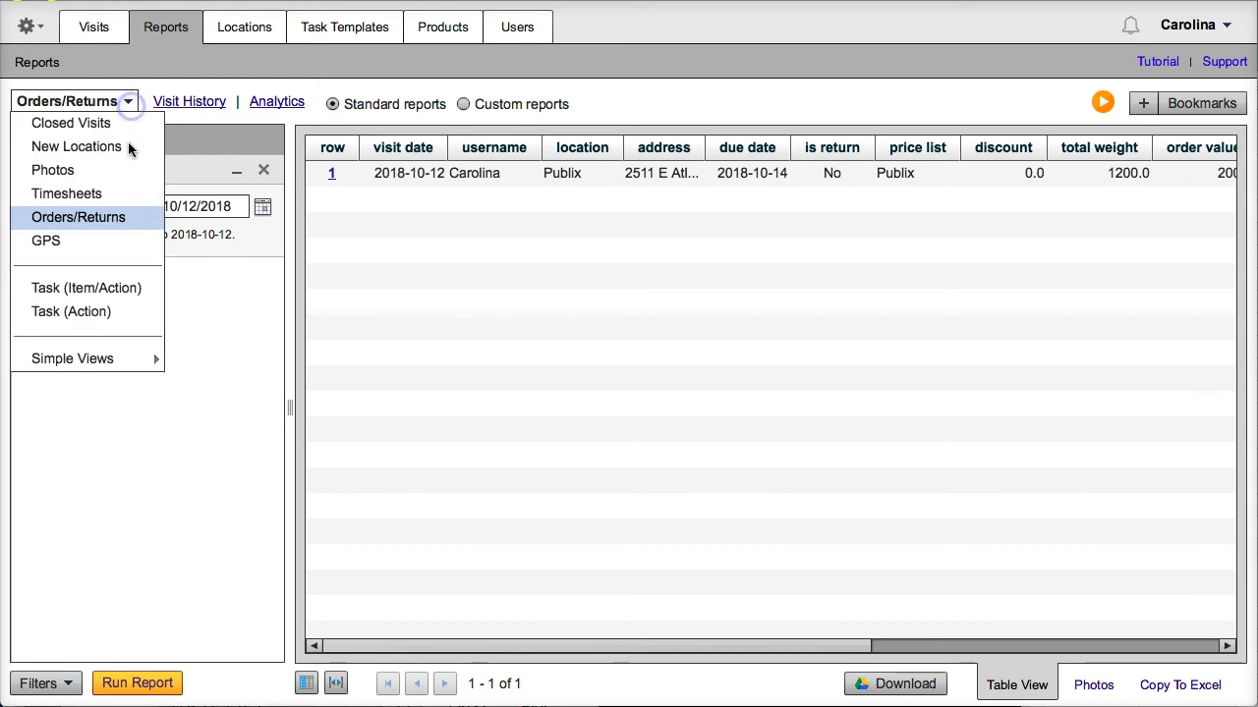
pyautogui.moveTo(109, 365)
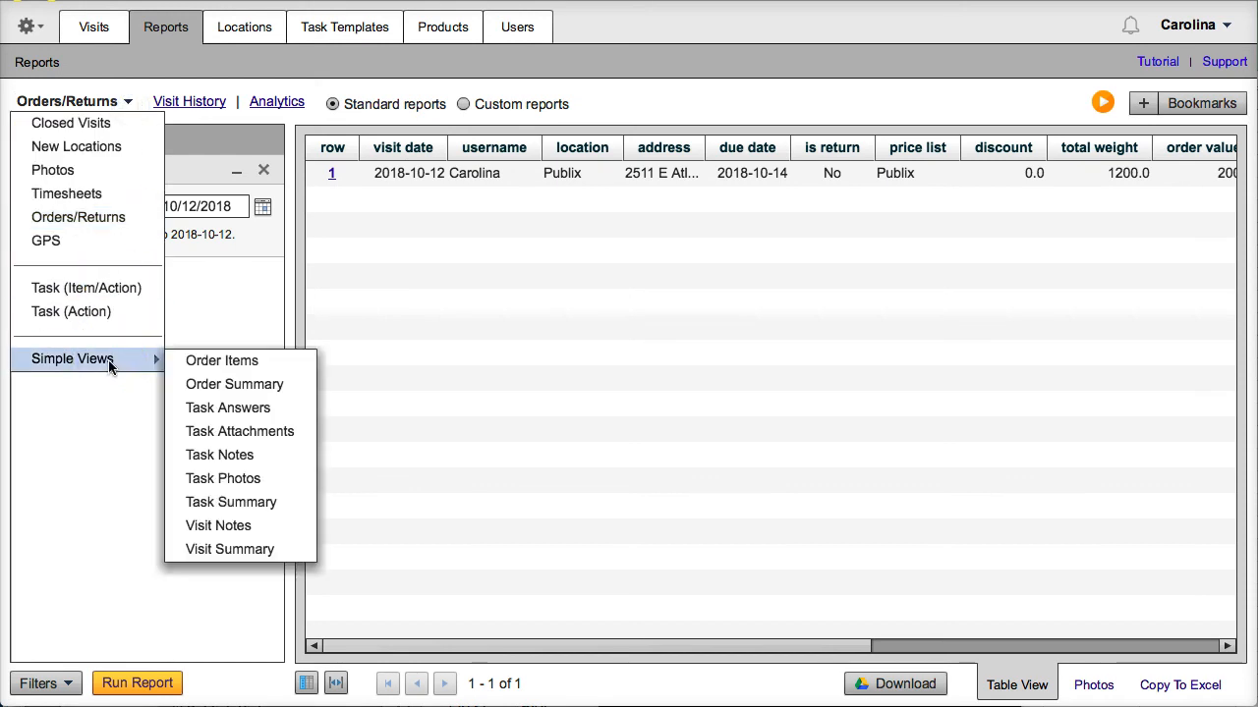
pyautogui.click(208, 361)
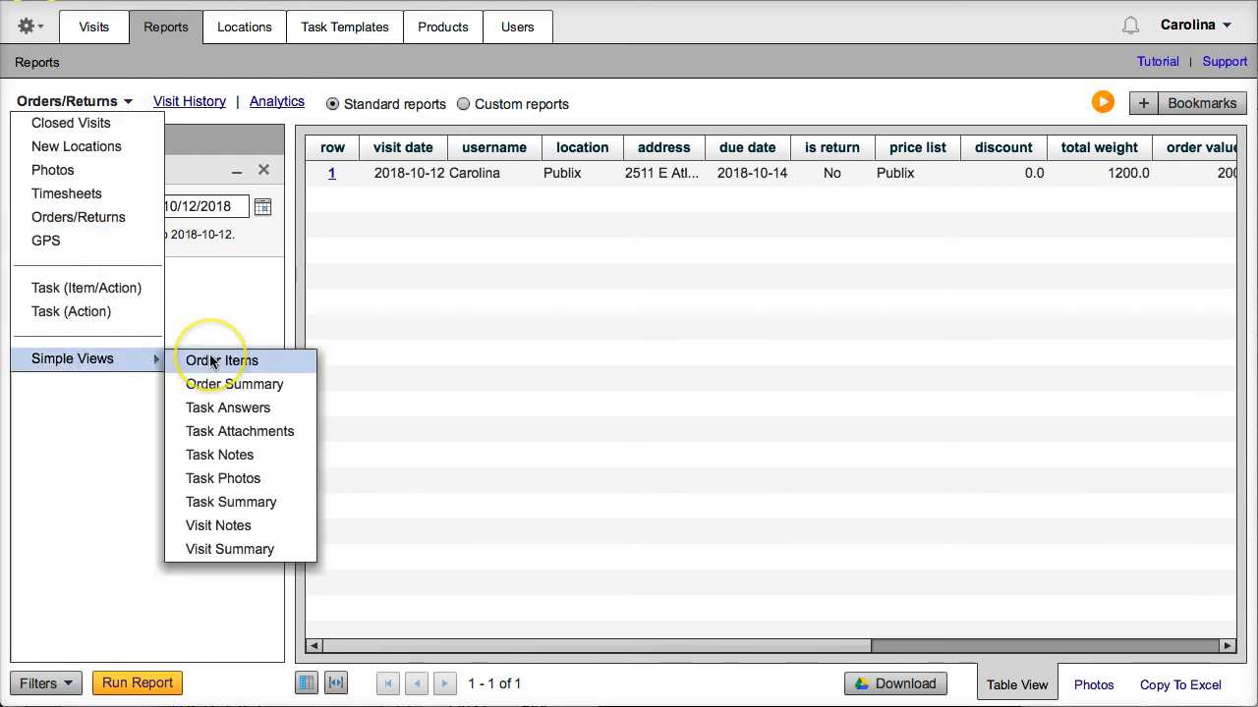
pyautogui.click(210, 362)
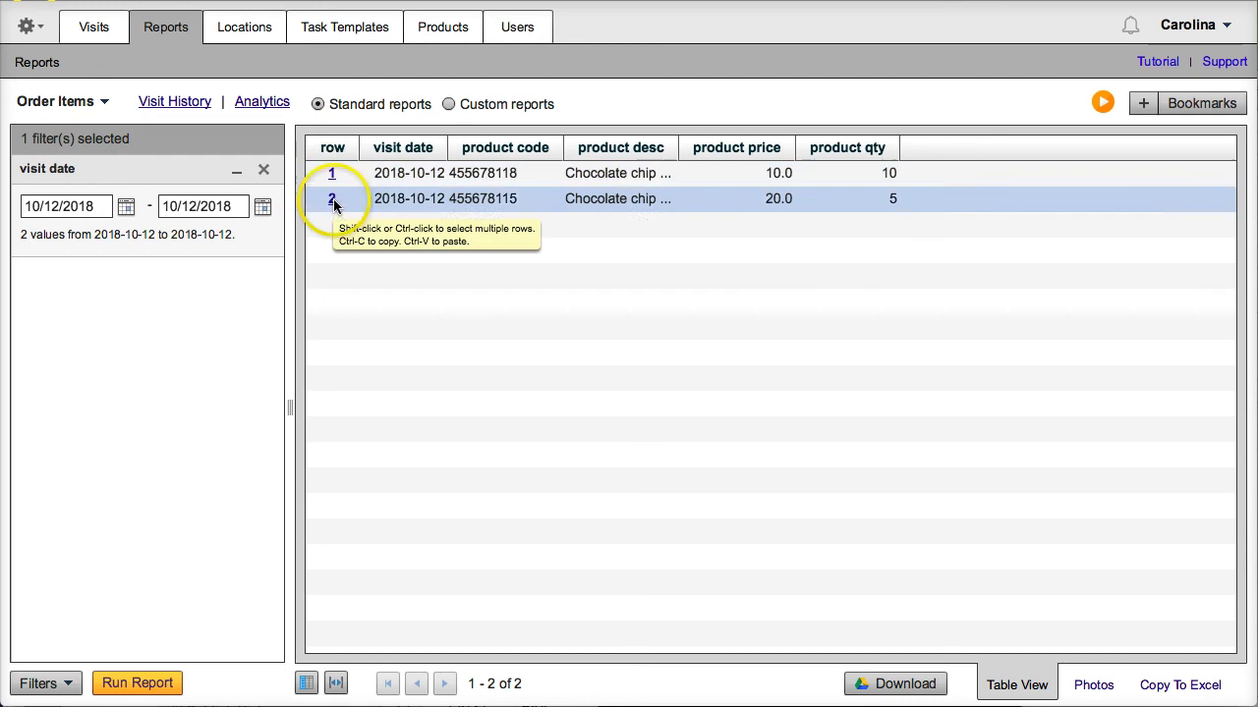
pyautogui.moveTo(779, 146); pyautogui.dragTo(795, 144)
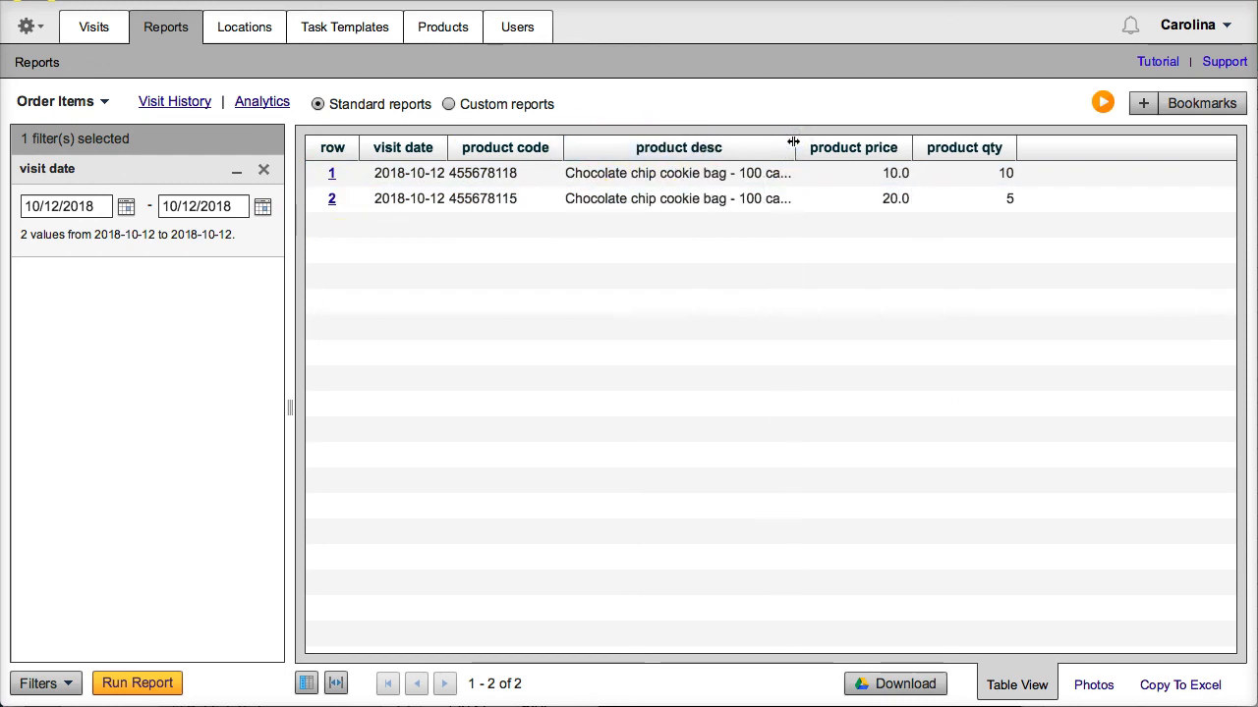
pyautogui.click(57, 102)
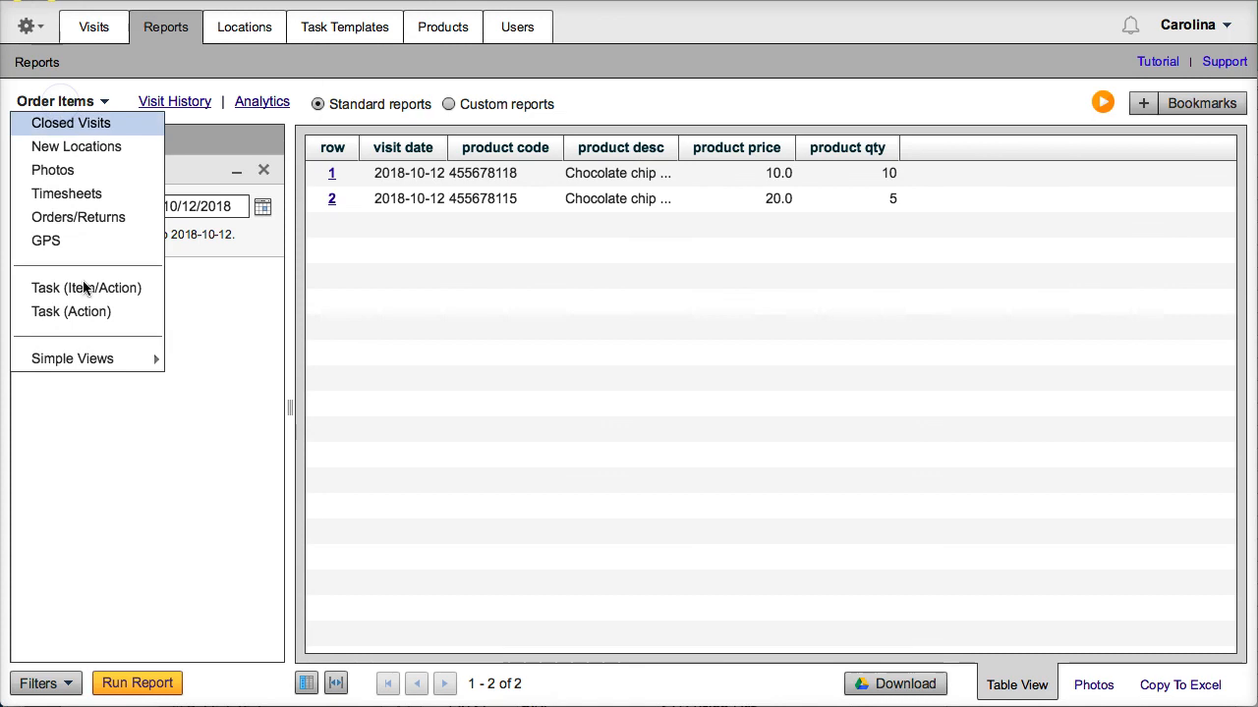
# Switch to the Order Summary report and add the rep nickname column to it
pyautogui.moveTo(86, 362)
pyautogui.click(210, 384)
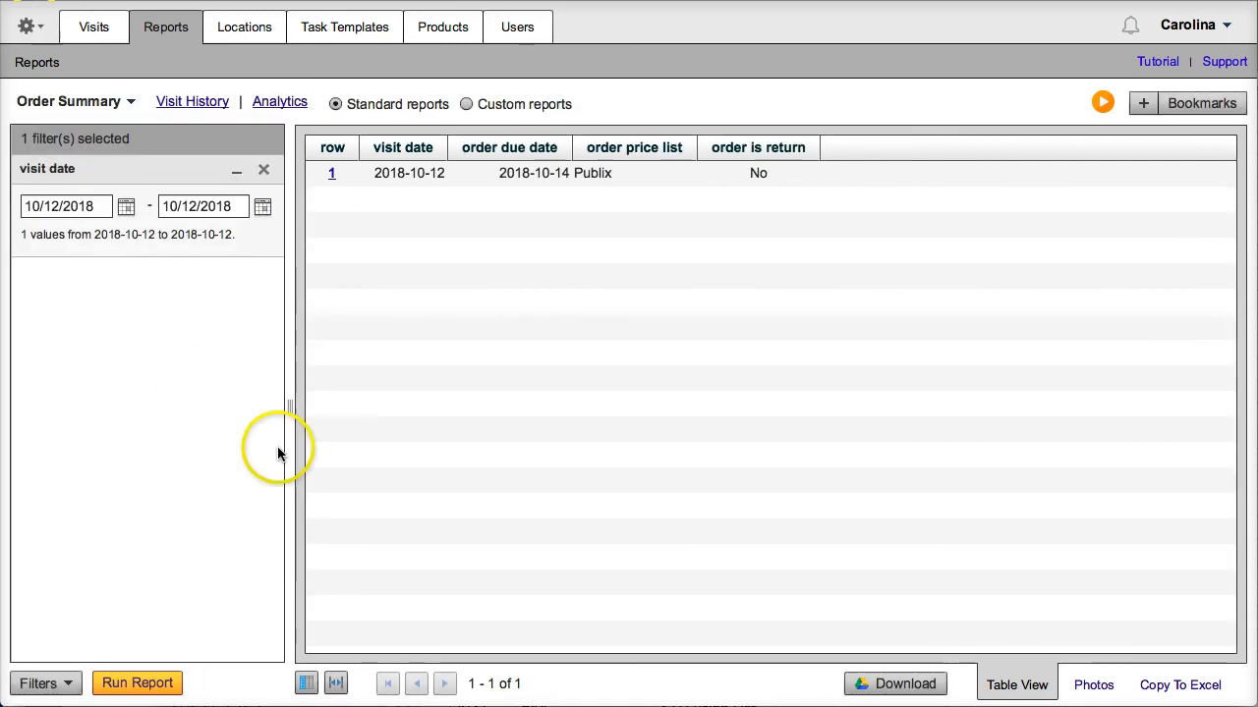
pyautogui.click(306, 683)
pyautogui.moveTo(634, 422); pyautogui.dragTo(627, 526)
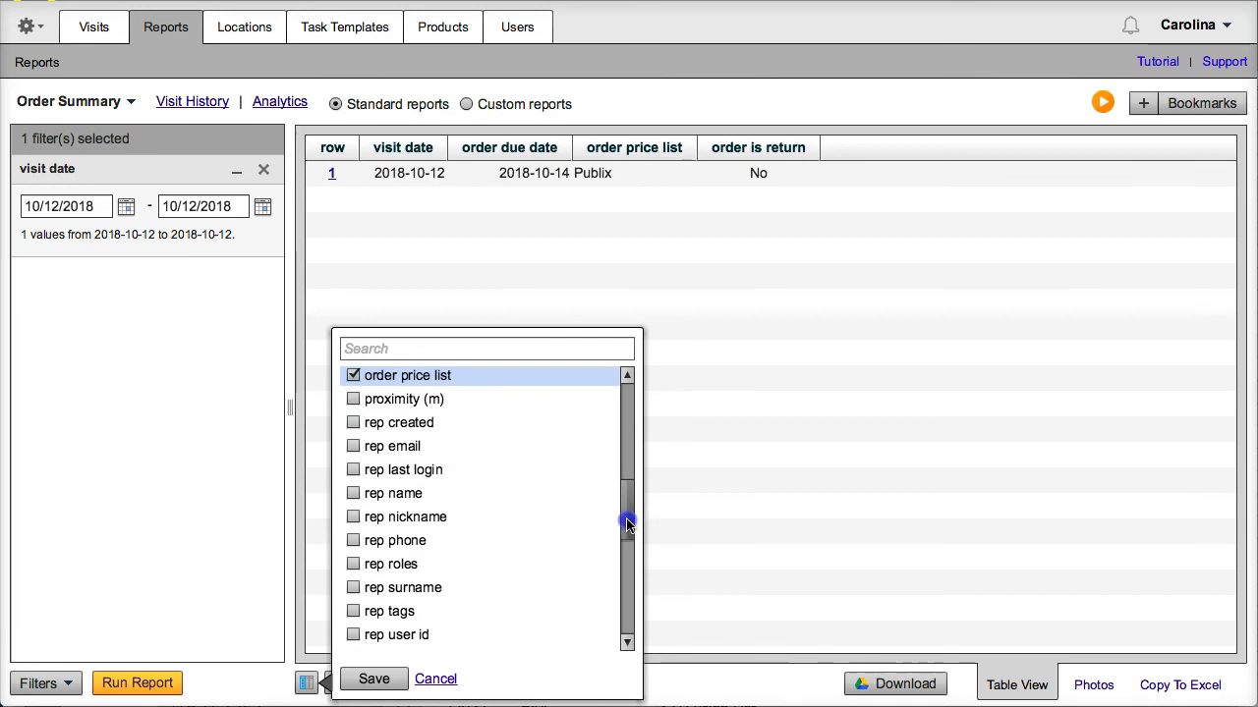
pyautogui.click(352, 517)
pyautogui.click(369, 678)
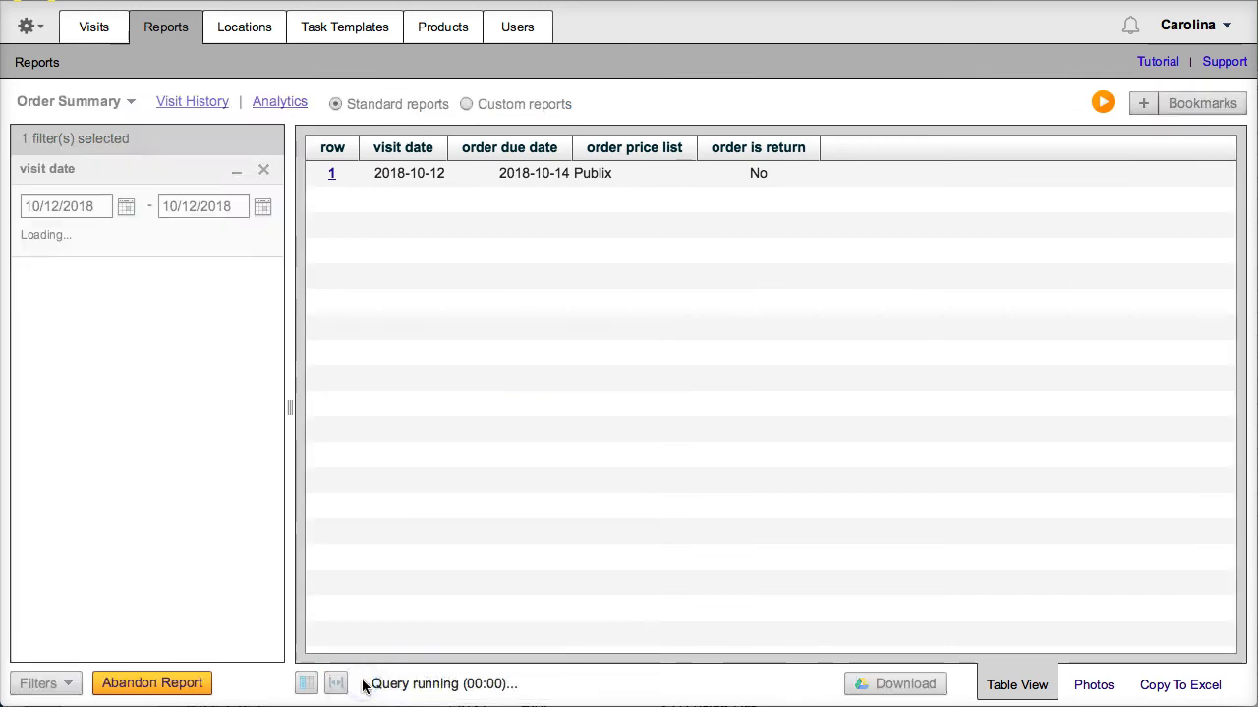